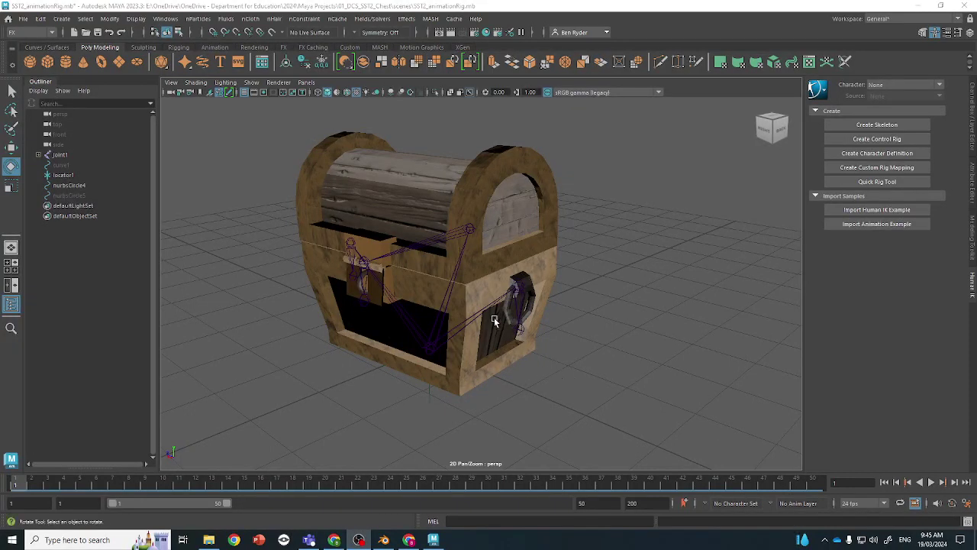
# Examine the chest's skeleton by viewing it from another angle and selecting its root joint.
pyautogui.moveTo(495, 318); pyautogui.dragTo(596, 299)
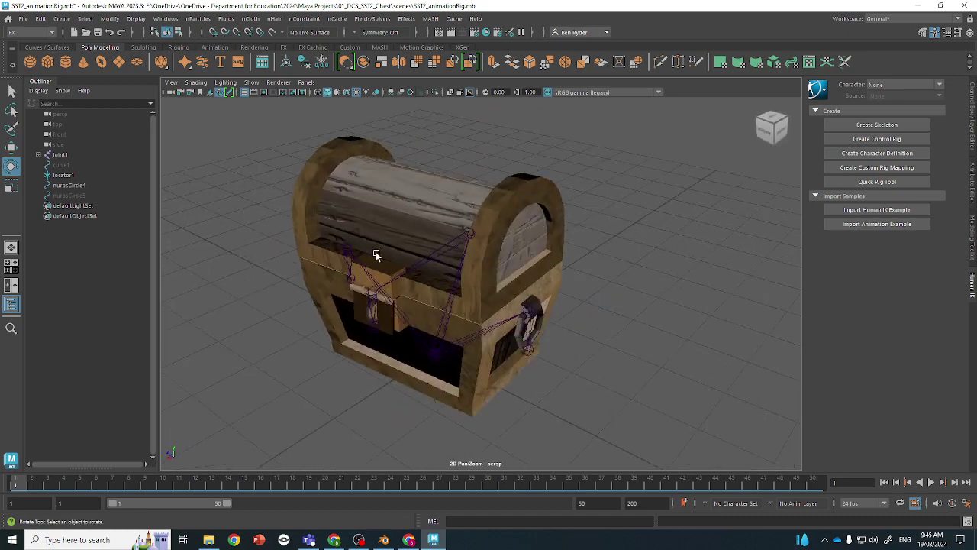
pyautogui.keyDown('alt'); pyautogui.moveTo(478, 303); pyautogui.dragTo(541, 338); pyautogui.keyUp('alt')
pyautogui.click(429, 348)
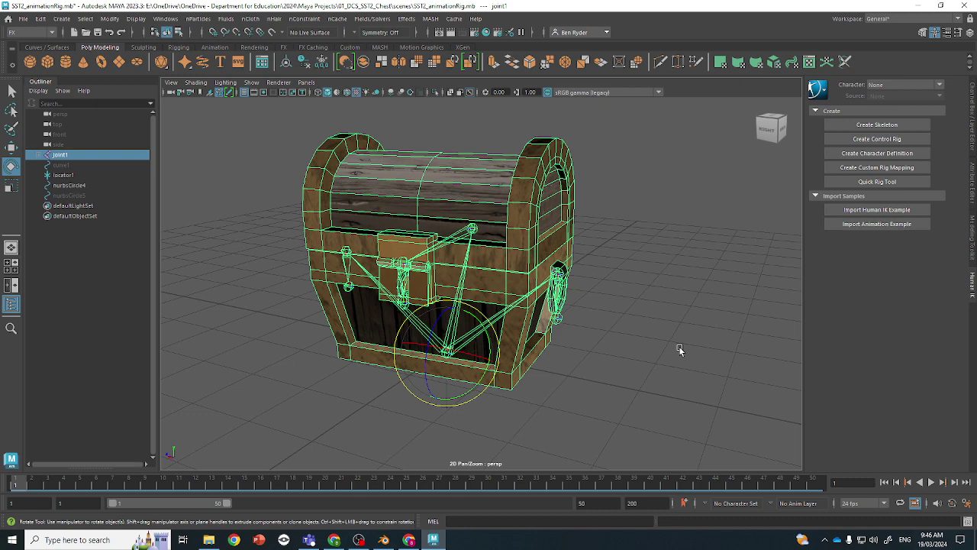
pyautogui.click(579, 341)
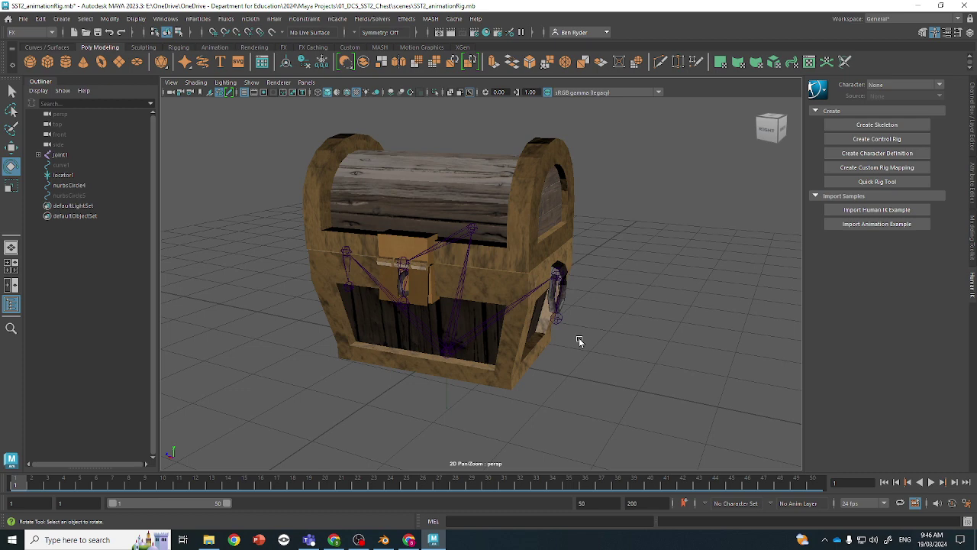
# Try to animate the lid mesh directly by rotating it open and keying it at frames 1 and 24.
pyautogui.click(459, 347)
pyautogui.click(522, 184)
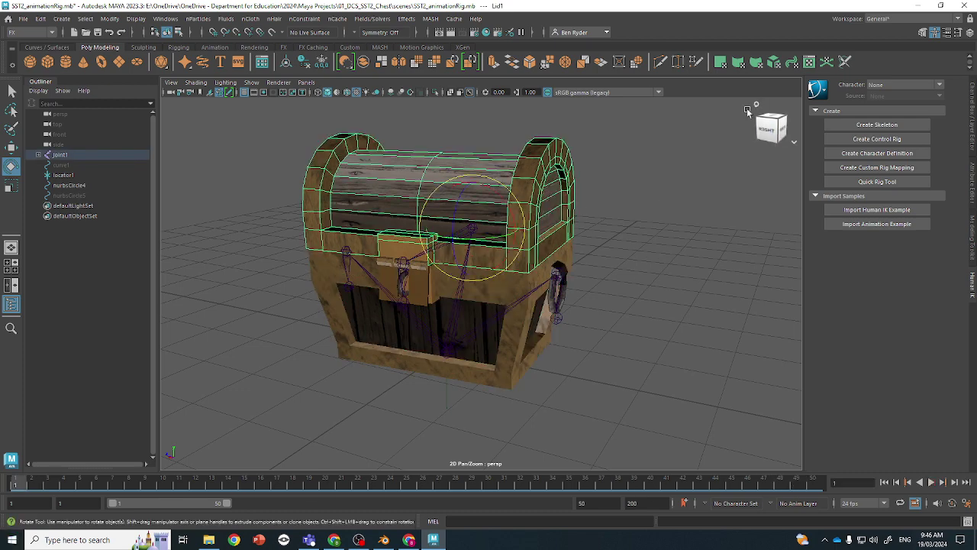
pyautogui.moveTo(452, 219); pyautogui.dragTo(458, 199)
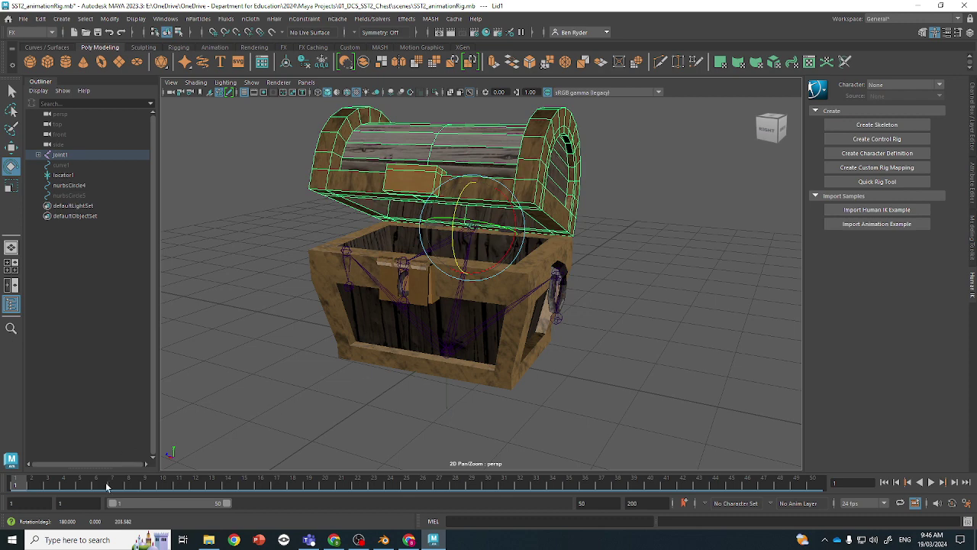
pyautogui.moveTo(109, 486); pyautogui.dragTo(393, 481)
pyautogui.click(633, 487)
pyautogui.moveTo(452, 231); pyautogui.dragTo(448, 191)
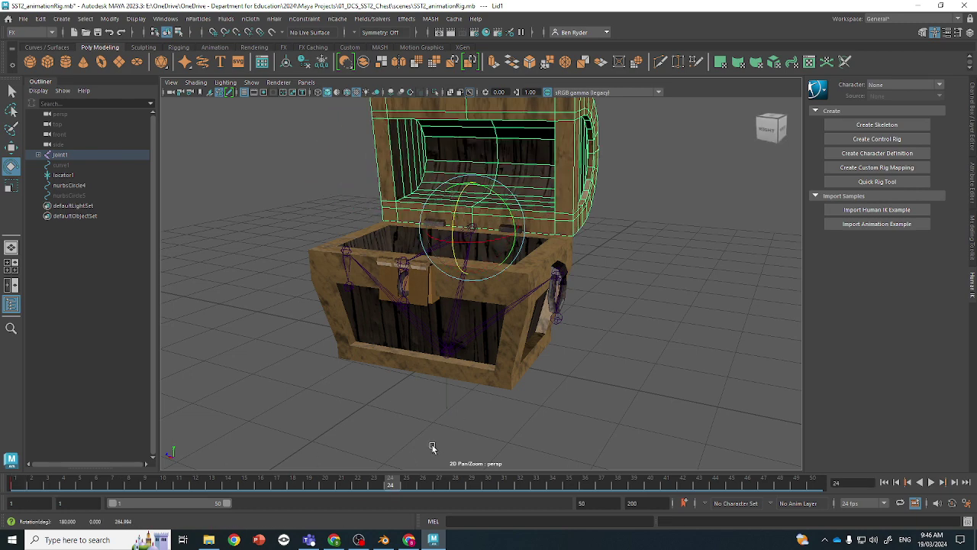
pyautogui.press('s')
pyautogui.hotkey('alt', 'v')
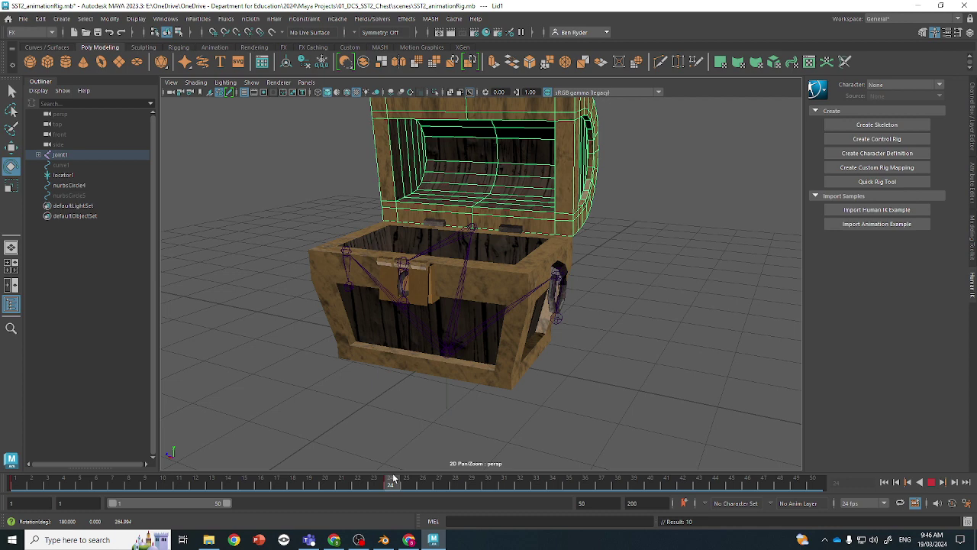
# Delete the lid mesh's keys from frame 1 to 24 and undo its rotation back to the closed pose.
pyautogui.keyDown('shift'); pyautogui.moveTo(393, 480); pyautogui.dragTo(49, 490); pyautogui.keyUp('shift')
pyautogui.rightClick(59, 481)
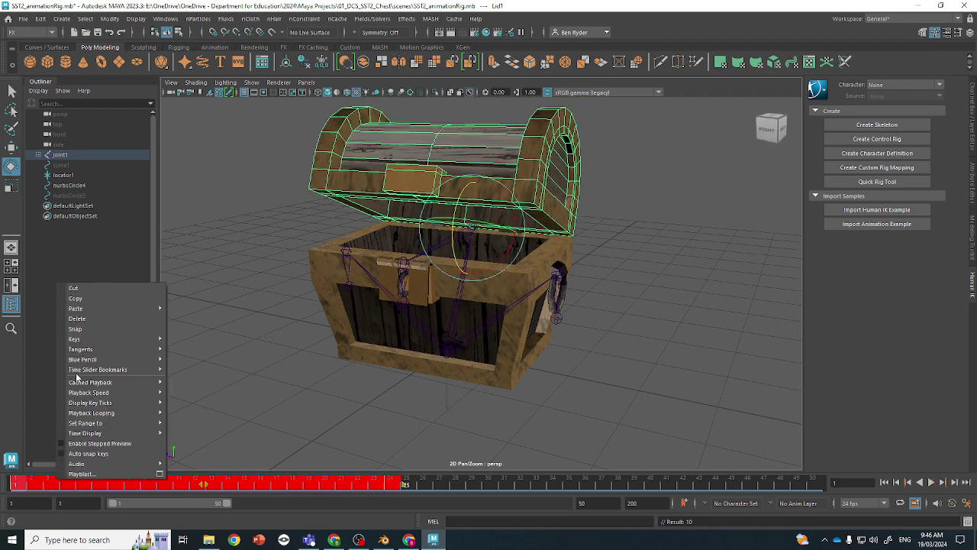
pyautogui.click(102, 320)
pyautogui.hotkey('ctrl', 'z')
pyautogui.hotkey('ctrl', 'z')
pyautogui.hotkey('ctrl', 'z')
pyautogui.hotkey('ctrl', 'z')
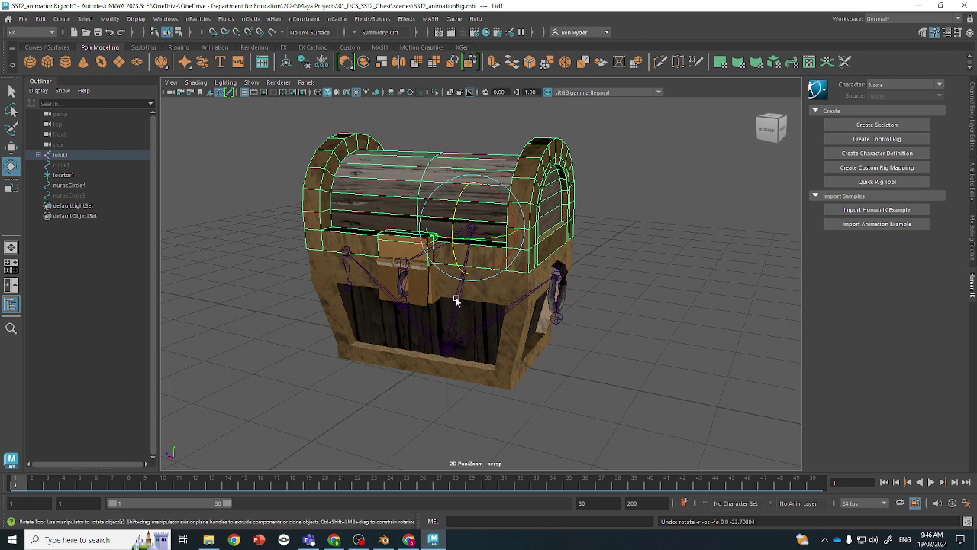
# Animate the lid joint opening, with keys for the closed pose at frame 1 and the open pose at frame 20, and play it.
pyautogui.press('q')
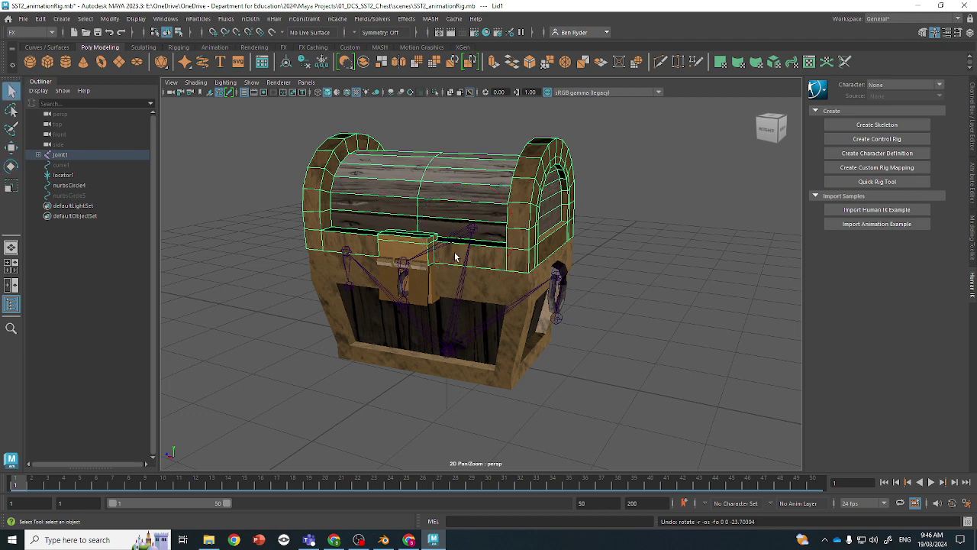
pyautogui.click(437, 246)
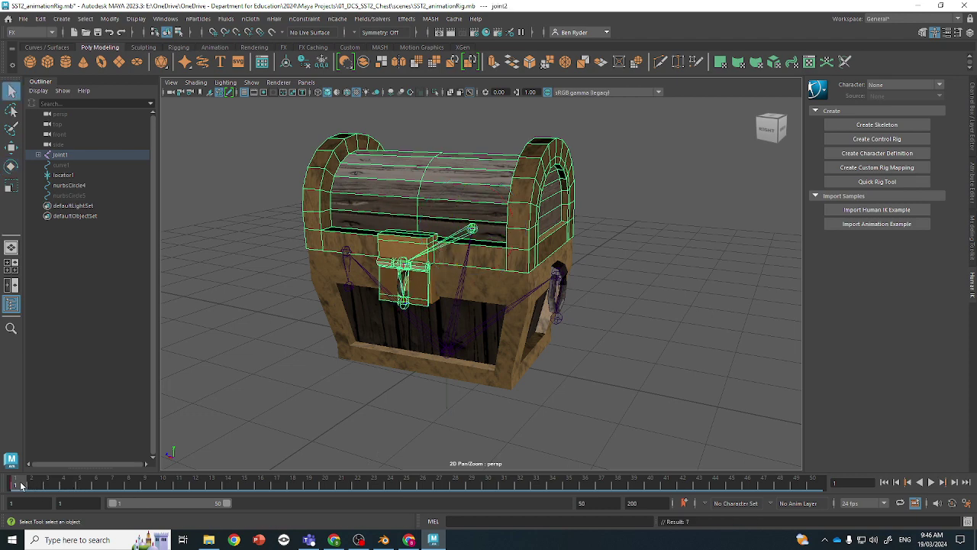
pyautogui.moveTo(31, 486); pyautogui.dragTo(324, 486)
pyautogui.press('e')
pyautogui.moveTo(462, 211); pyautogui.dragTo(578, 171)
pyautogui.keyDown('alt'); pyautogui.moveTo(575, 185); pyautogui.dragTo(587, 265, button='middle'); pyautogui.keyUp('alt')
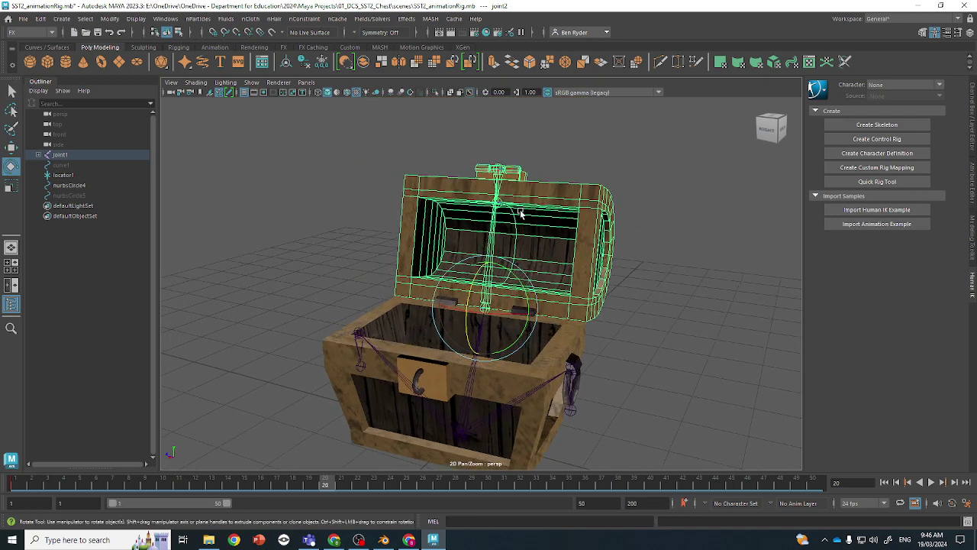
pyautogui.moveTo(309, 490); pyautogui.dragTo(17, 486)
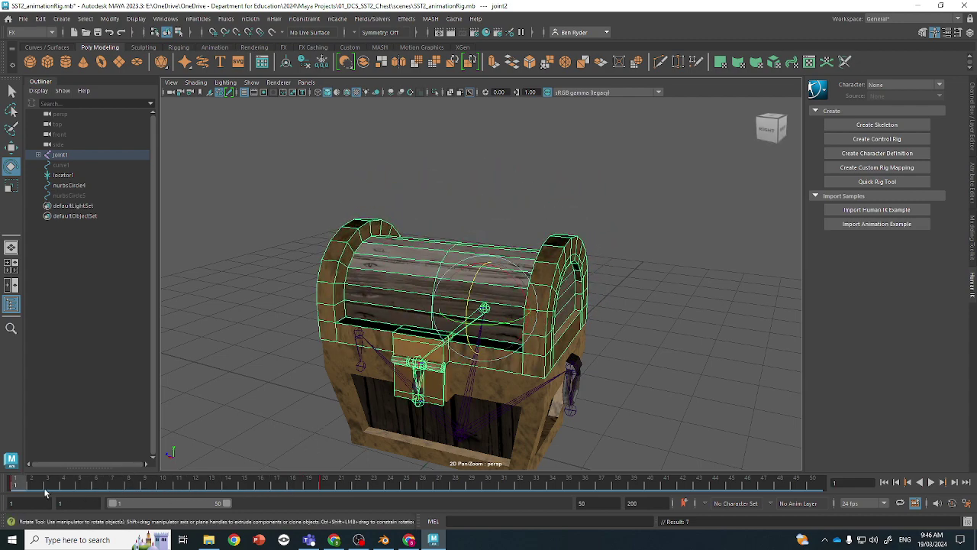
pyautogui.hotkey('alt', 'v')
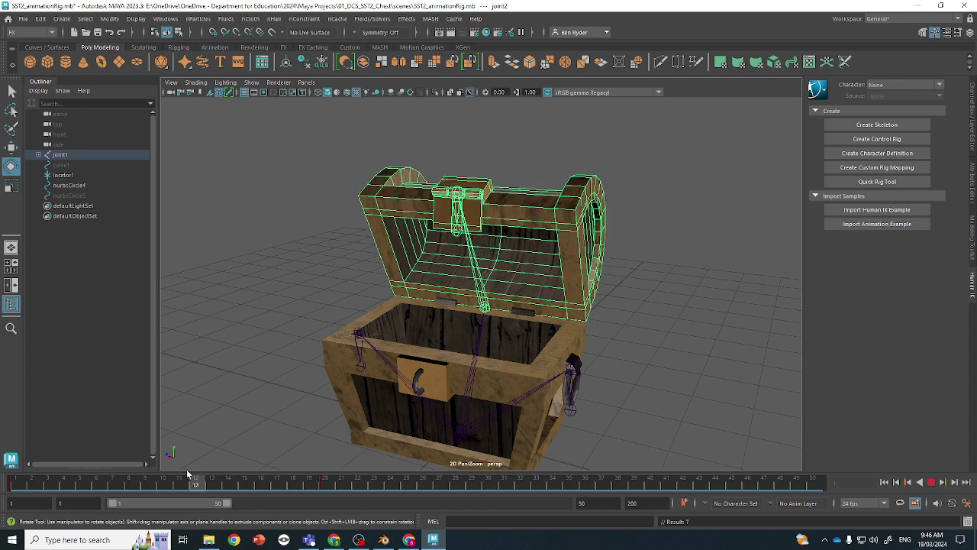
pyautogui.hotkey('alt', 'v')
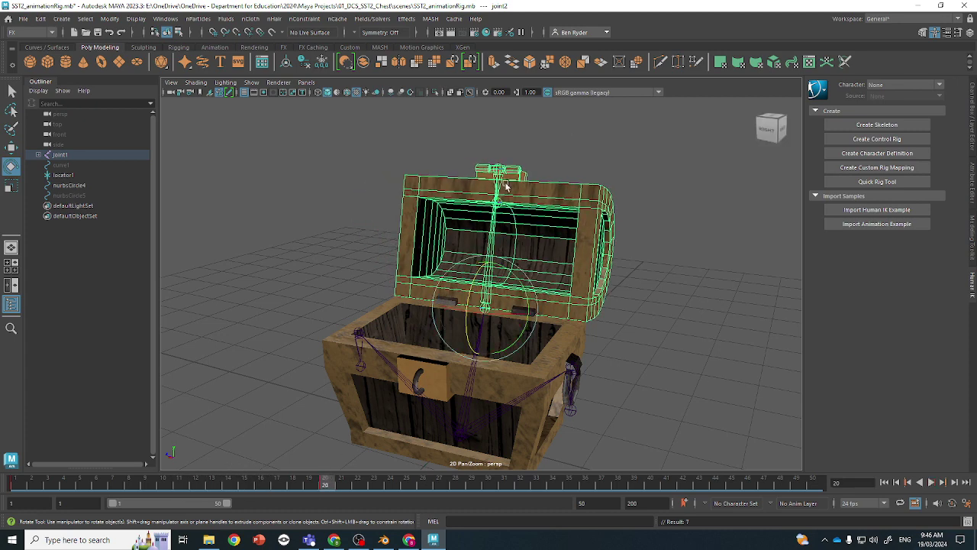
# Rotate the latch joint on the lid, key its rotation, and play the animation.
pyautogui.click(497, 182)
pyautogui.moveTo(482, 158); pyautogui.dragTo(562, 177)
pyautogui.press('s')
pyautogui.hotkey('alt', 'v')
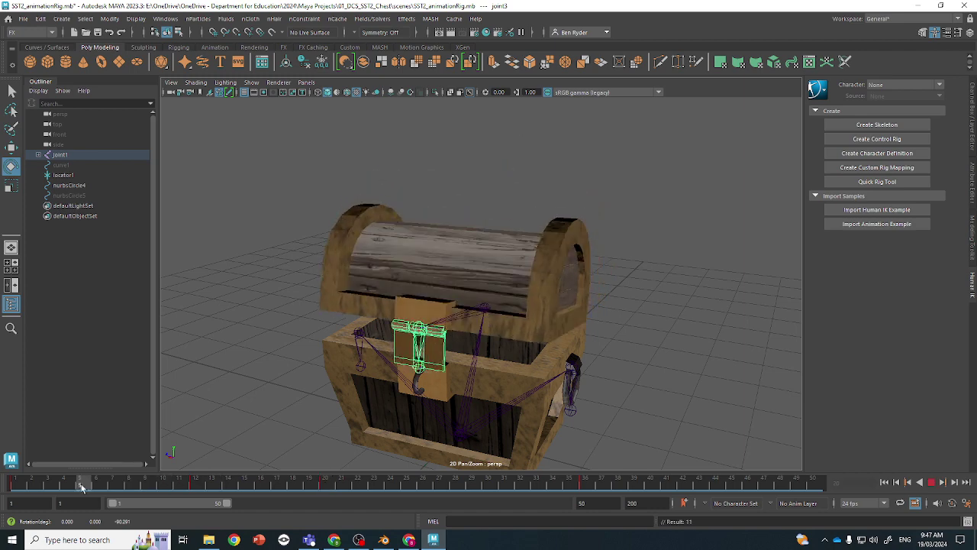
# Swing the latch joint to a different angle at frame 20, key it, and review the playback.
pyautogui.click(319, 479)
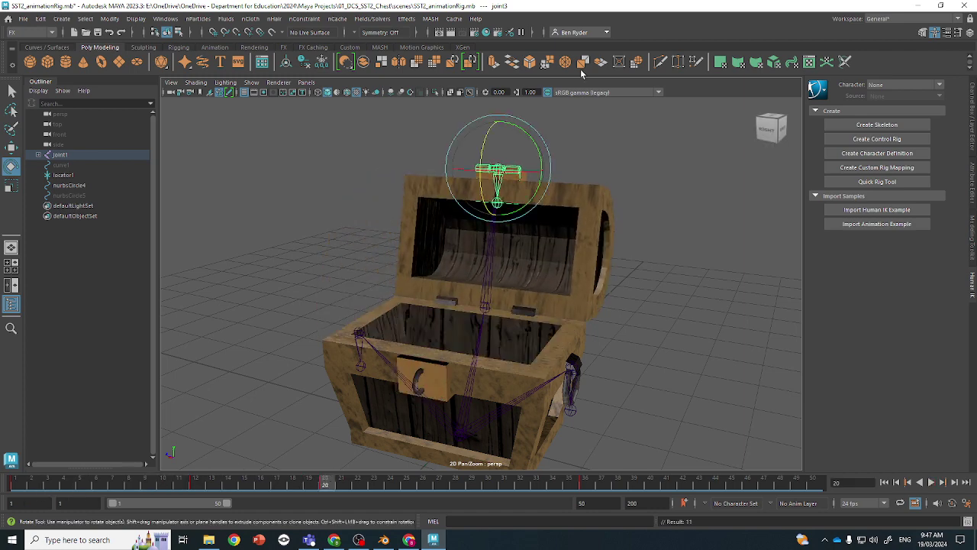
pyautogui.moveTo(473, 165); pyautogui.dragTo(489, 115)
pyautogui.press('s')
pyautogui.hotkey('alt', 'v')
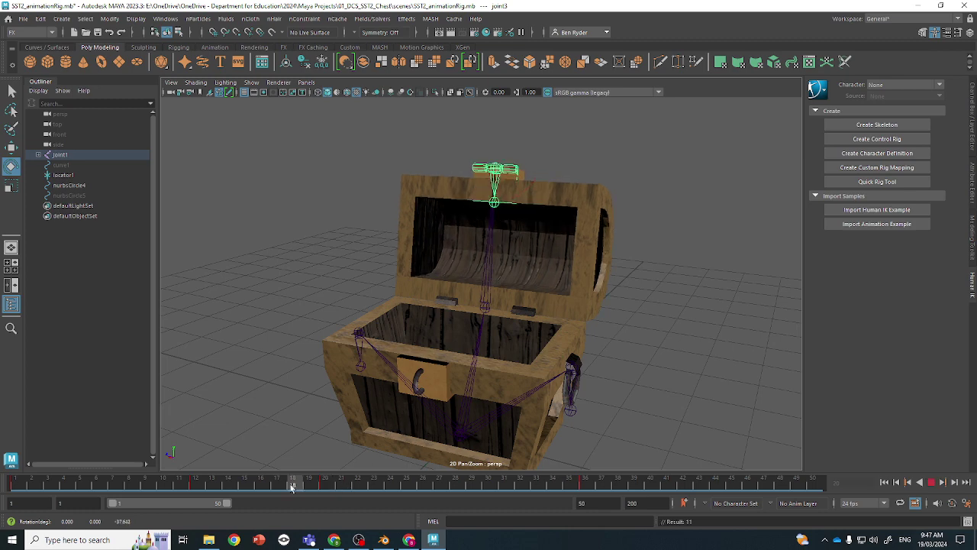
pyautogui.hotkey('alt', 'v')
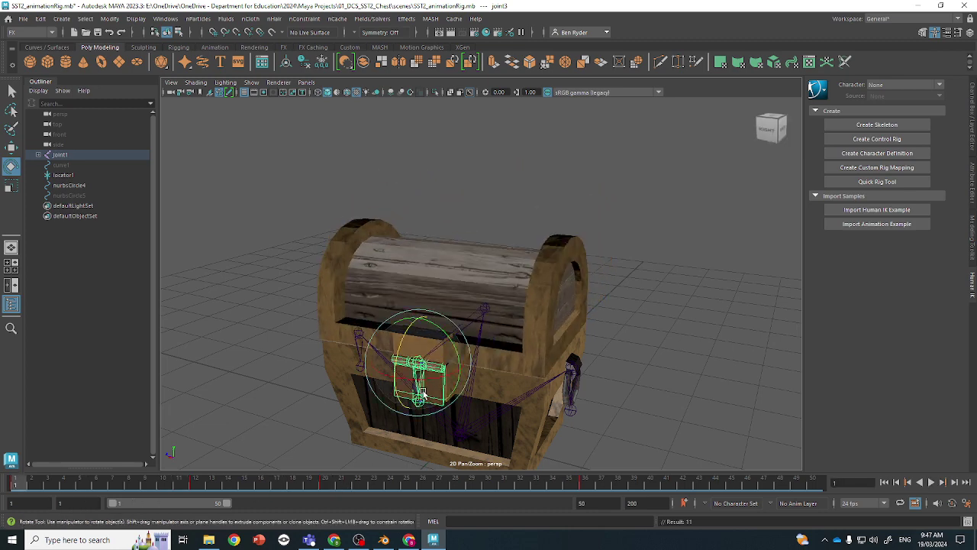
# Key the root joint at frame 1, rotate the whole chest at frame 13 and key it, and review the motion.
pyautogui.click(572, 383)
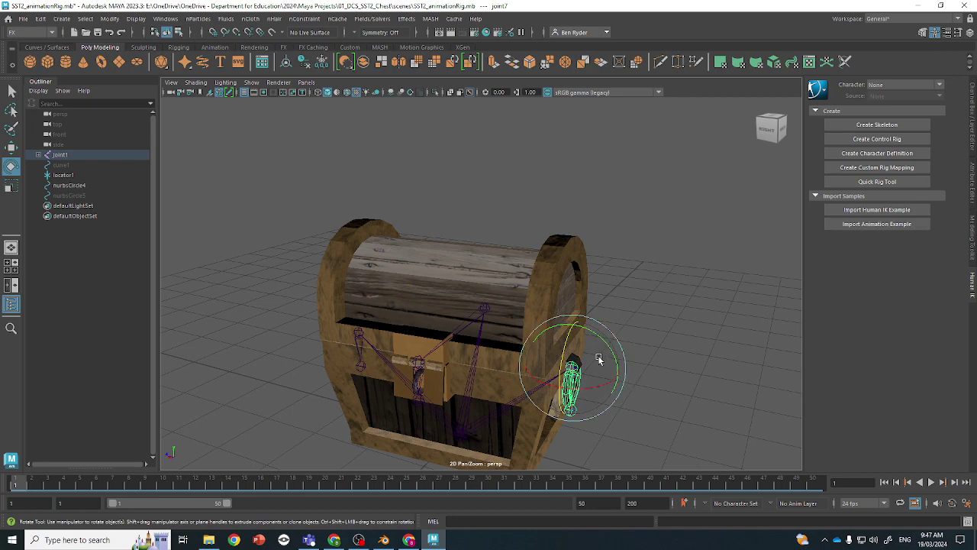
pyautogui.press('q')
pyautogui.click(462, 433)
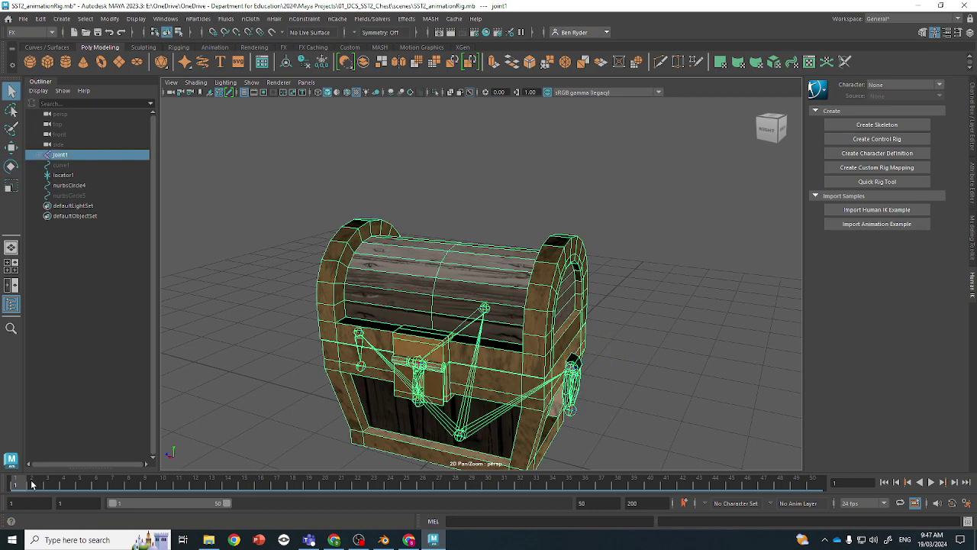
pyautogui.moveTo(34, 484); pyautogui.dragTo(211, 484)
pyautogui.press('e')
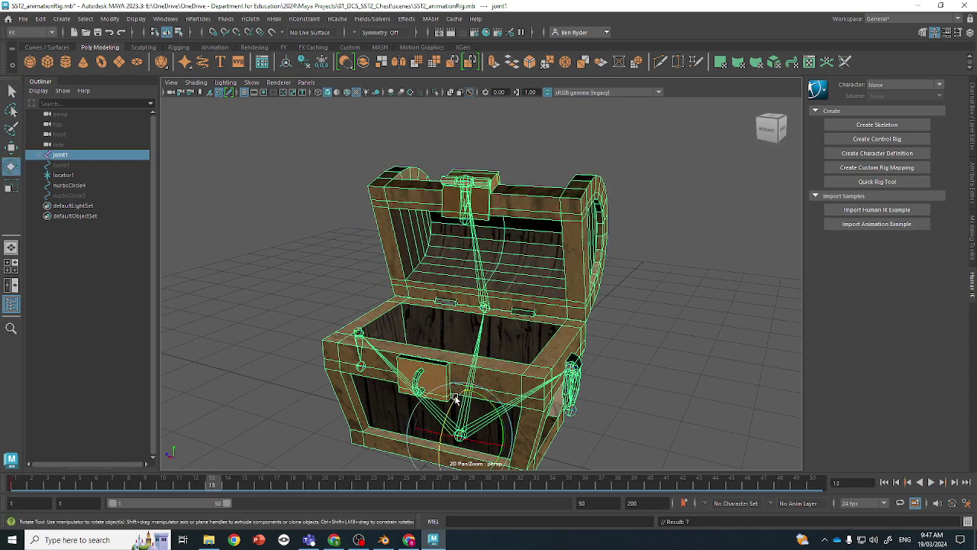
pyautogui.moveTo(455, 398)
pyautogui.mouseDown()
pyautogui.moveTo(464, 388)
pyautogui.moveTo(448, 403)
pyautogui.mouseUp()
pyautogui.press('s')
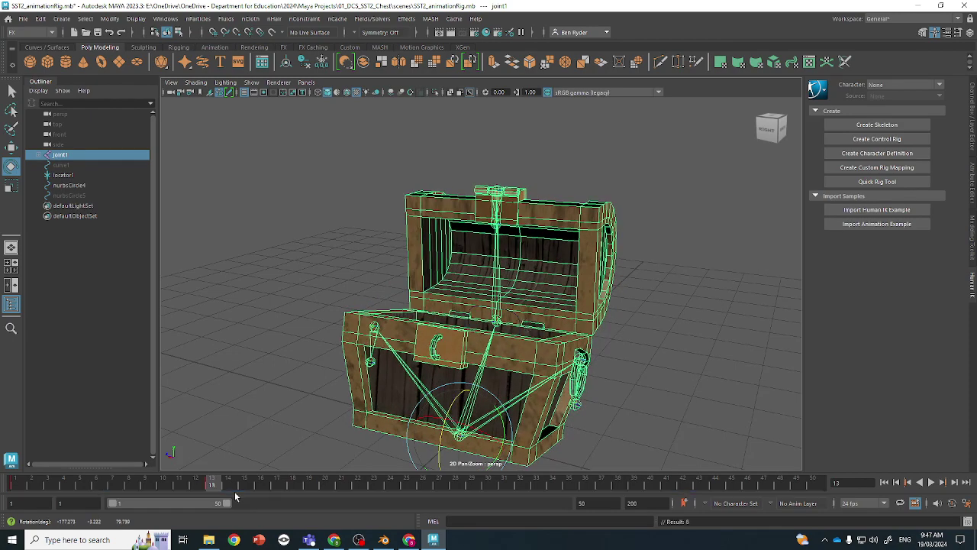
pyautogui.moveTo(210, 483); pyautogui.dragTo(0, 487)
pyautogui.hotkey('alt', 'v')
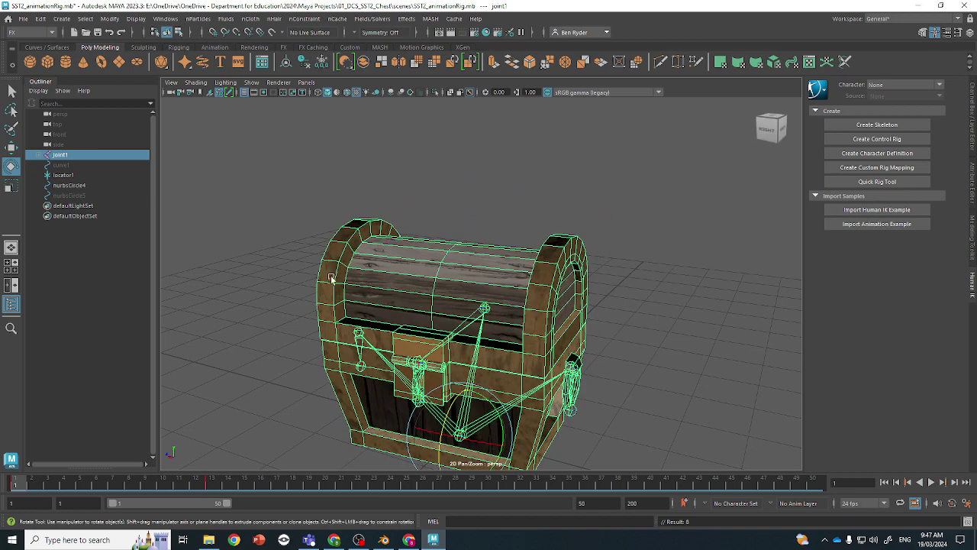
# Delete the root joint's keys from frame 1 to 15 and clear the selection.
pyautogui.scroll(-2, 585, 374)
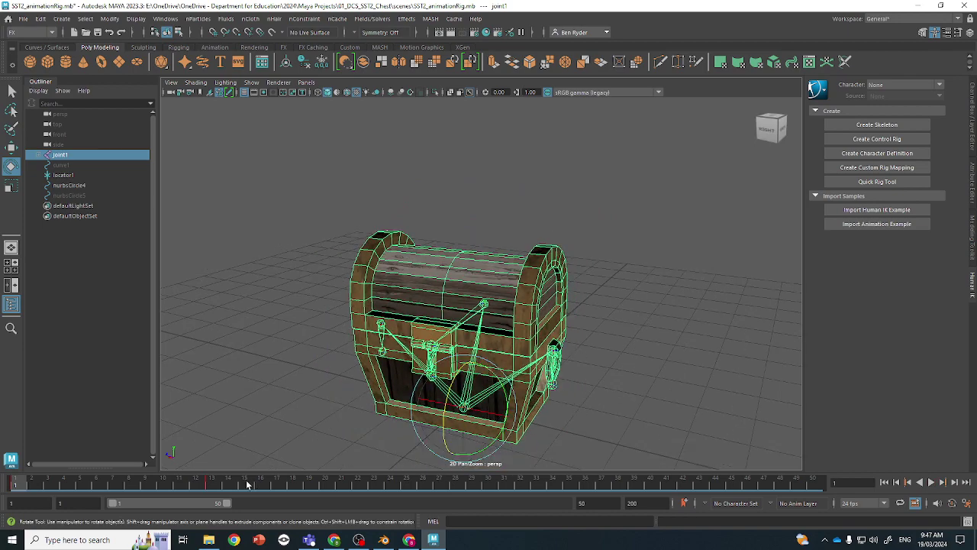
pyautogui.moveTo(246, 485); pyautogui.dragTo(7, 489)
pyautogui.keyDown('shift'); pyautogui.moveTo(14, 484); pyautogui.dragTo(255, 484); pyautogui.keyUp('shift')
pyautogui.rightClick(256, 484)
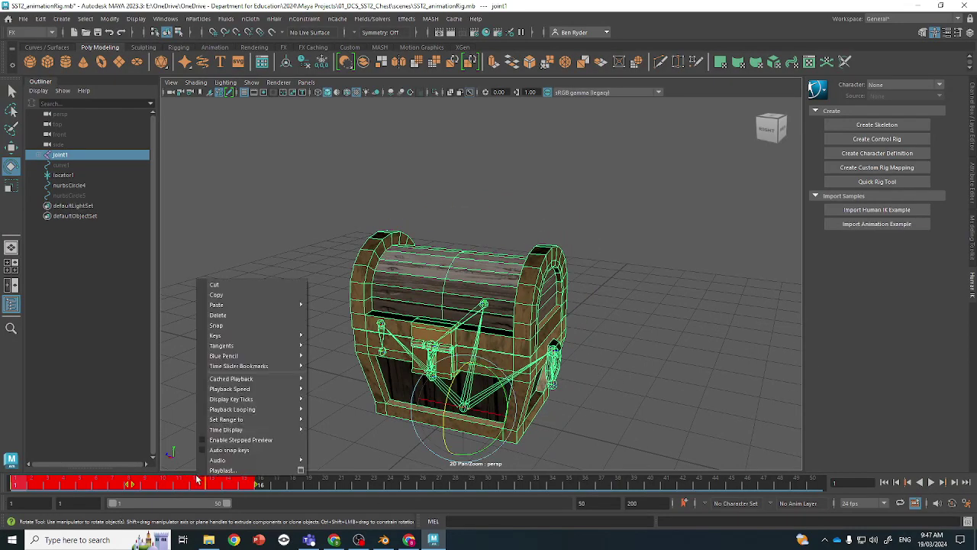
pyautogui.click(249, 315)
pyautogui.click(659, 280)
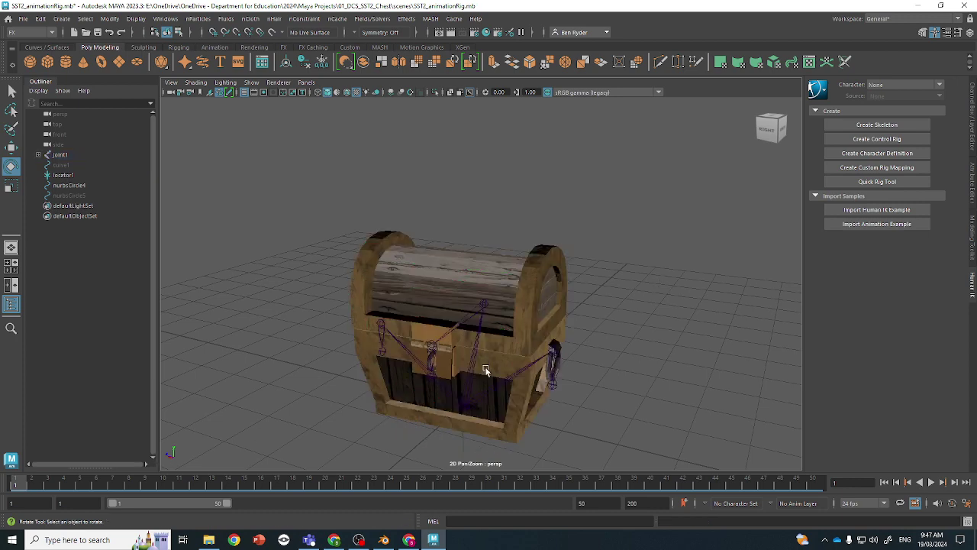
# Try to unparent the skeleton's root joint.
pyautogui.click(479, 393)
pyautogui.press('q')
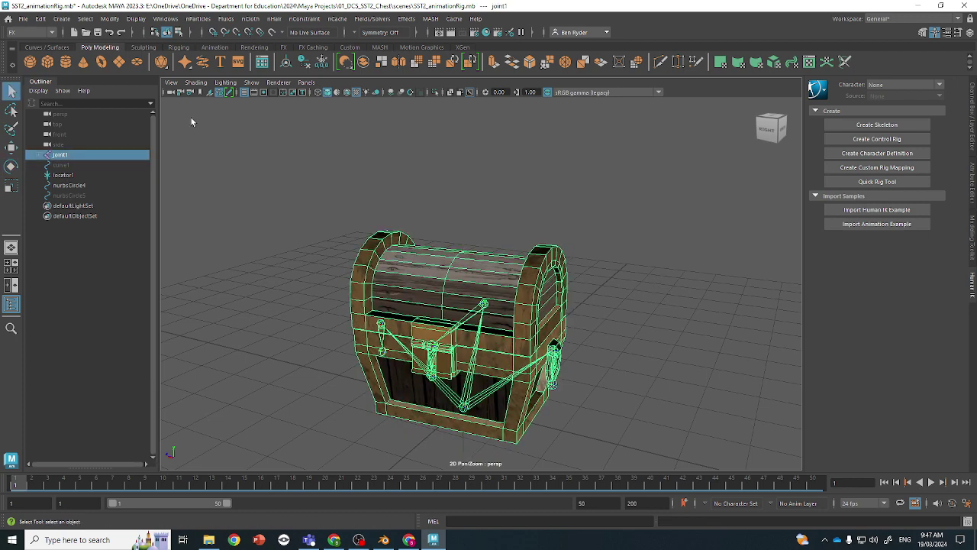
pyautogui.click(40, 19)
pyautogui.click(84, 258)
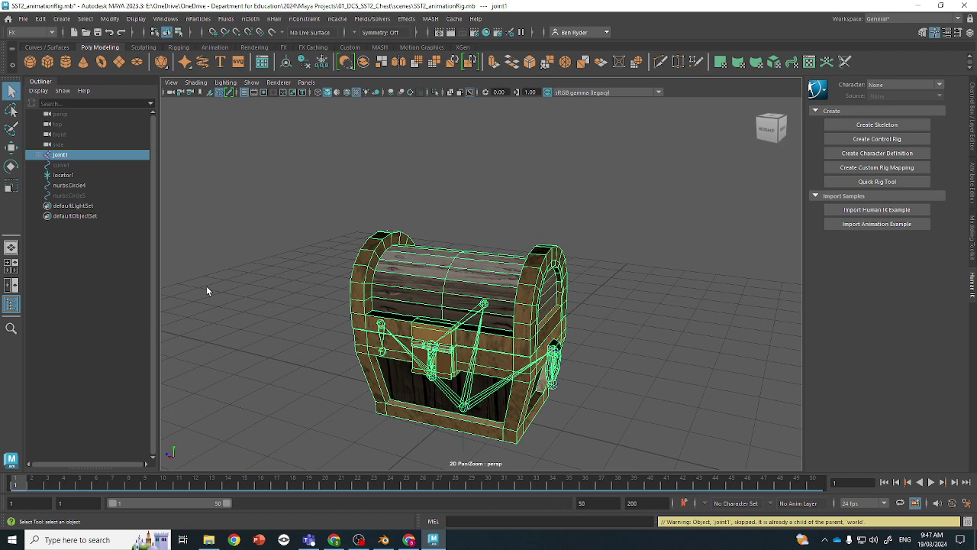
# Unparent the lid, body, latch and both handle meshes from the skeleton.
pyautogui.click(463, 304)
pyautogui.keyDown('shift'); pyautogui.click(489, 357); pyautogui.keyUp('shift')
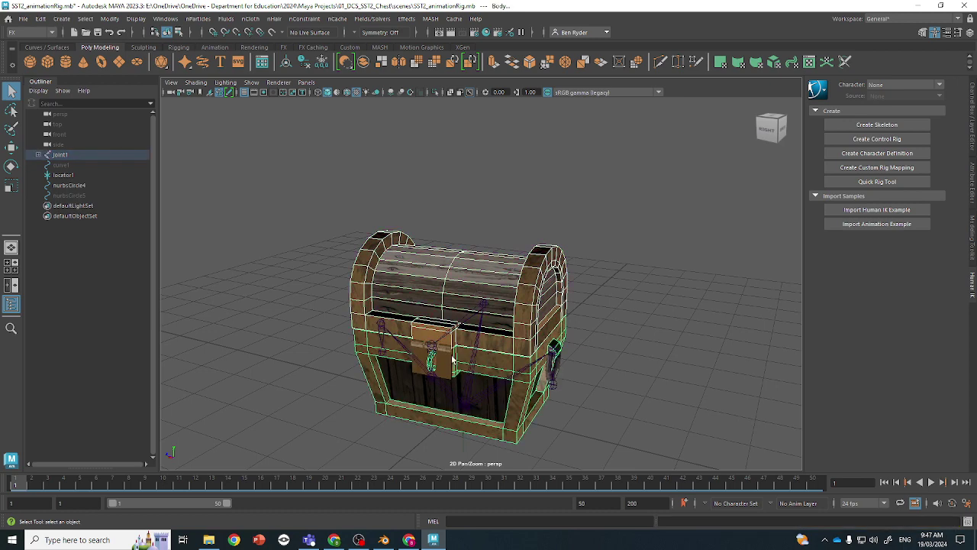
pyautogui.keyDown('shift'); pyautogui.click(448, 356); pyautogui.keyUp('shift')
pyautogui.keyDown('shift'); pyautogui.click(548, 377); pyautogui.keyUp('shift')
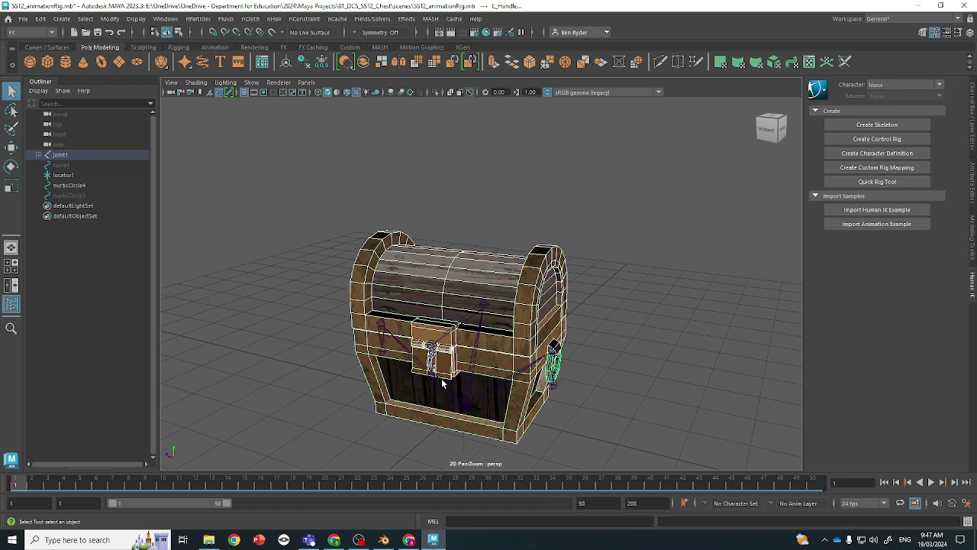
pyautogui.keyDown('alt'); pyautogui.moveTo(374, 343); pyautogui.dragTo(501, 313); pyautogui.keyUp('alt')
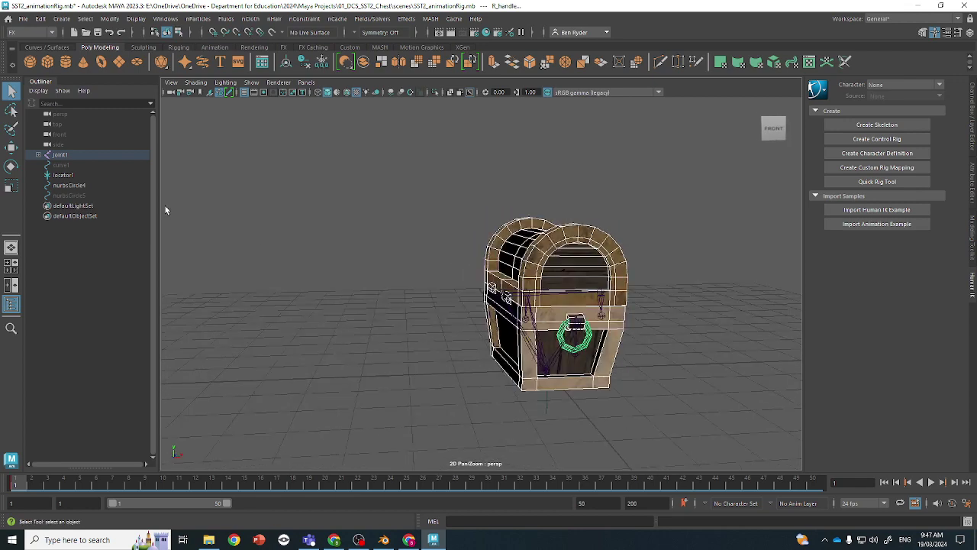
pyautogui.click(40, 19)
pyautogui.click(61, 260)
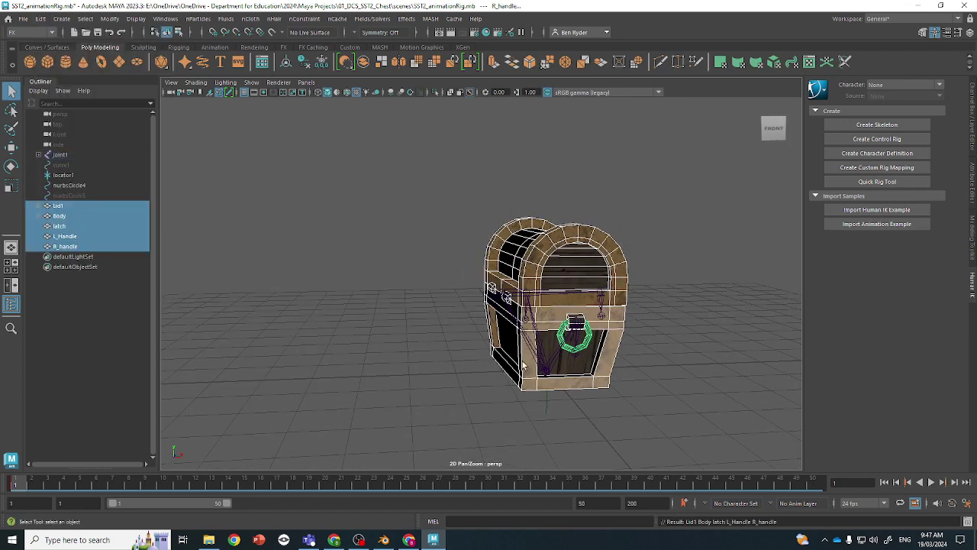
# Delete the entire skeleton from its root joint, keeping the chest meshes.
pyautogui.click(545, 370)
pyautogui.press('Delete')
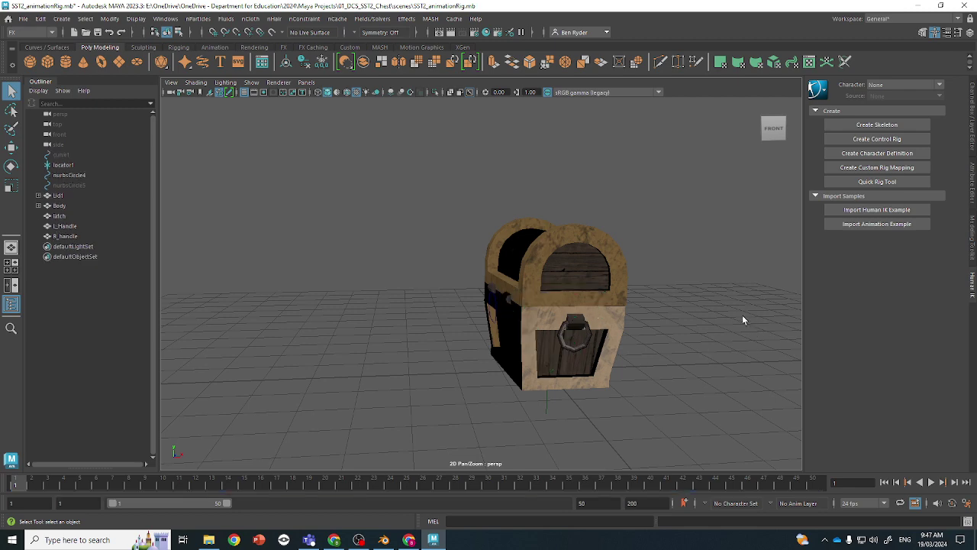
pyautogui.keyDown('alt'); pyautogui.moveTo(742, 321); pyautogui.dragTo(570, 336); pyautogui.keyUp('alt')
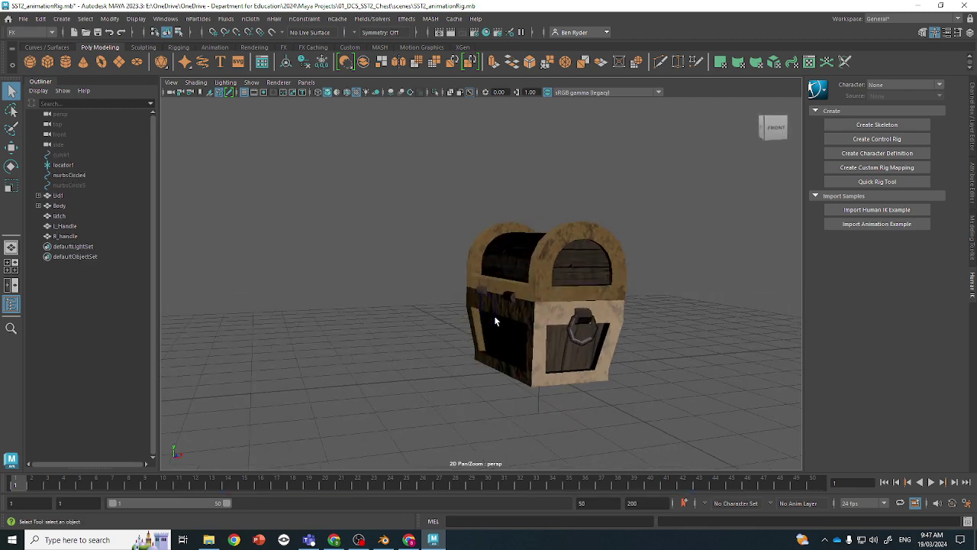
# Delete the leftover control curves and locator, keeping only the chest meshes.
pyautogui.click(489, 309)
pyautogui.press('Delete')
pyautogui.keyDown('alt'); pyautogui.moveTo(717, 307); pyautogui.dragTo(514, 305); pyautogui.keyUp('alt')
pyautogui.scroll(-3, 513, 301)
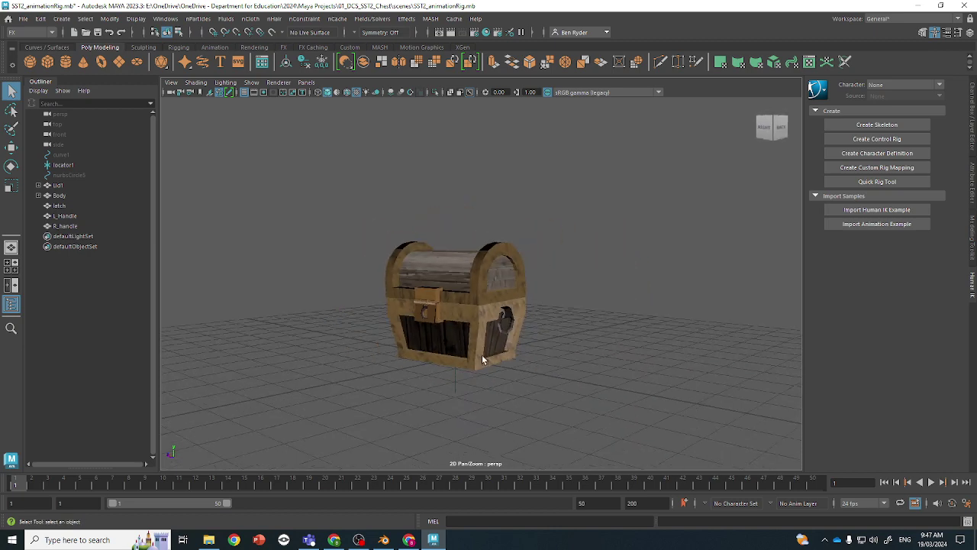
pyautogui.click(455, 377)
pyautogui.press('Delete')
pyautogui.click(103, 156)
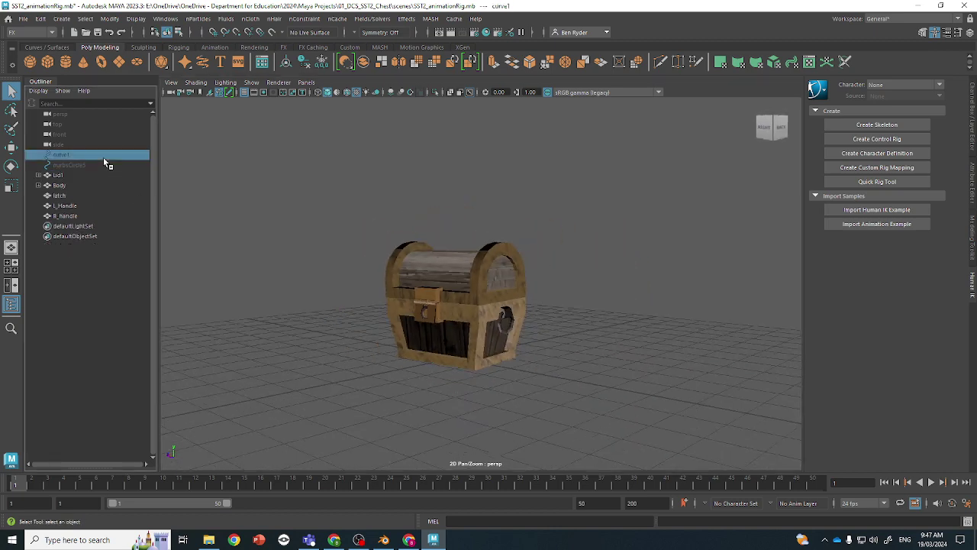
pyautogui.press('Delete')
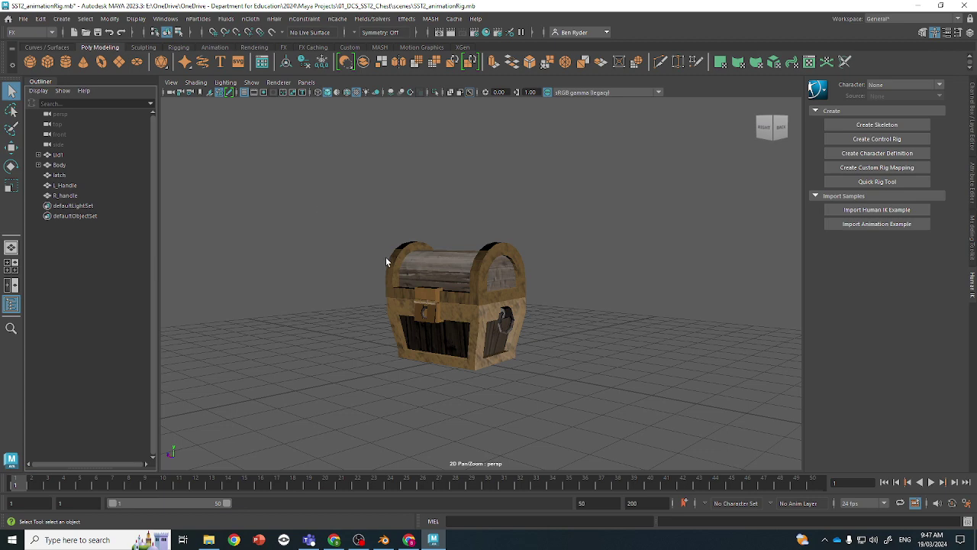
# Select all the chest meshes and set their Translate X, Y and Z to 0.
pyautogui.keyDown('alt'); pyautogui.moveTo(387, 262); pyautogui.dragTo(418, 272); pyautogui.keyUp('alt')
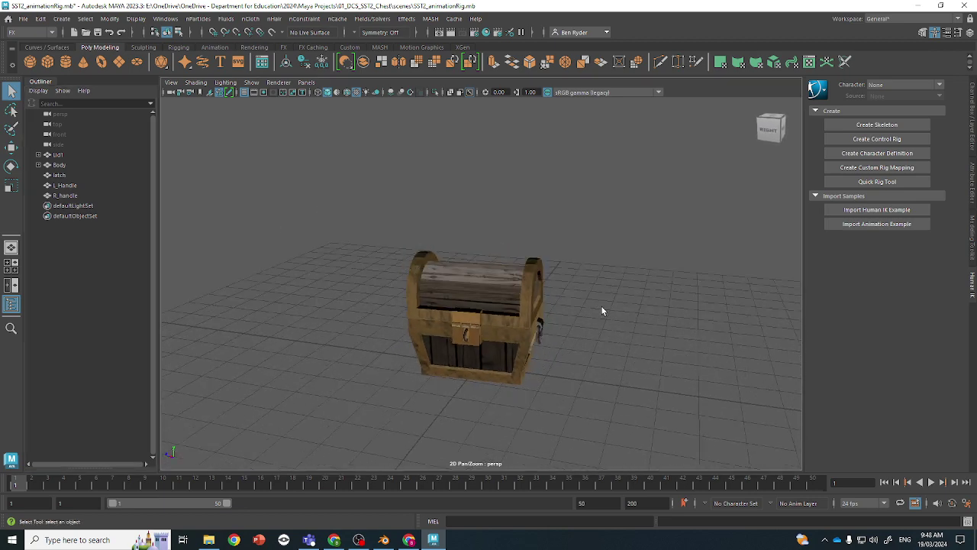
pyautogui.moveTo(601, 311); pyautogui.dragTo(397, 209)
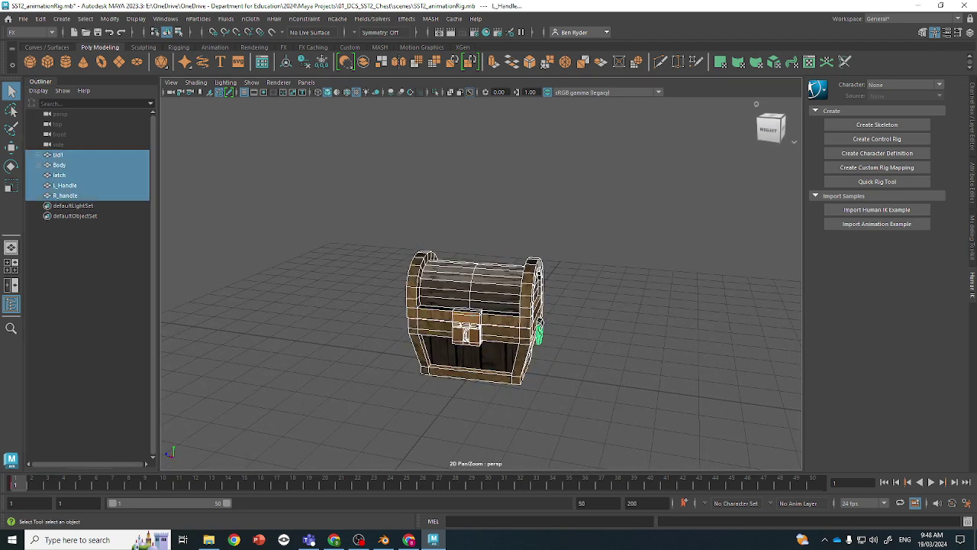
pyautogui.click(970, 32)
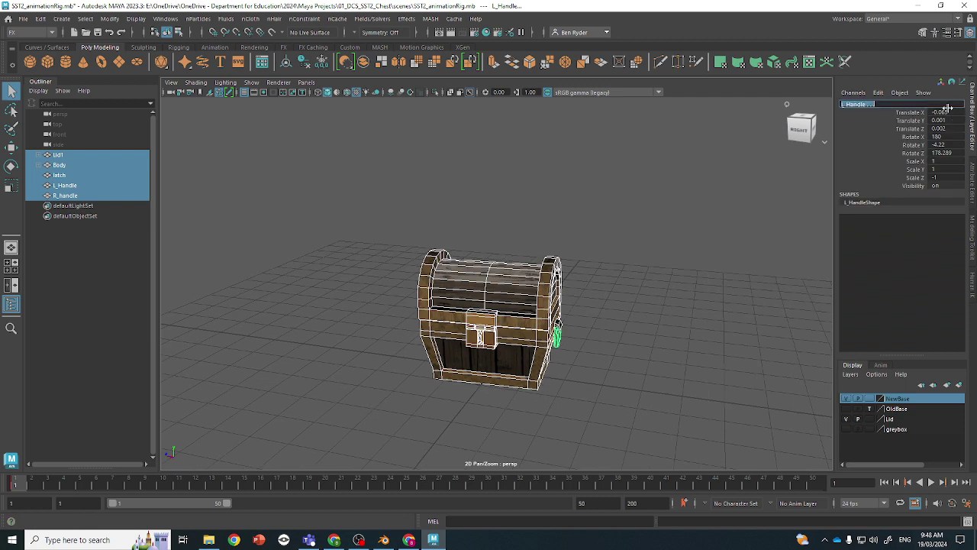
pyautogui.click(940, 112)
pyautogui.write('0')
pyautogui.press('Return')
pyautogui.click(941, 120)
pyautogui.write('0')
pyautogui.press('Return')
pyautogui.click(944, 129)
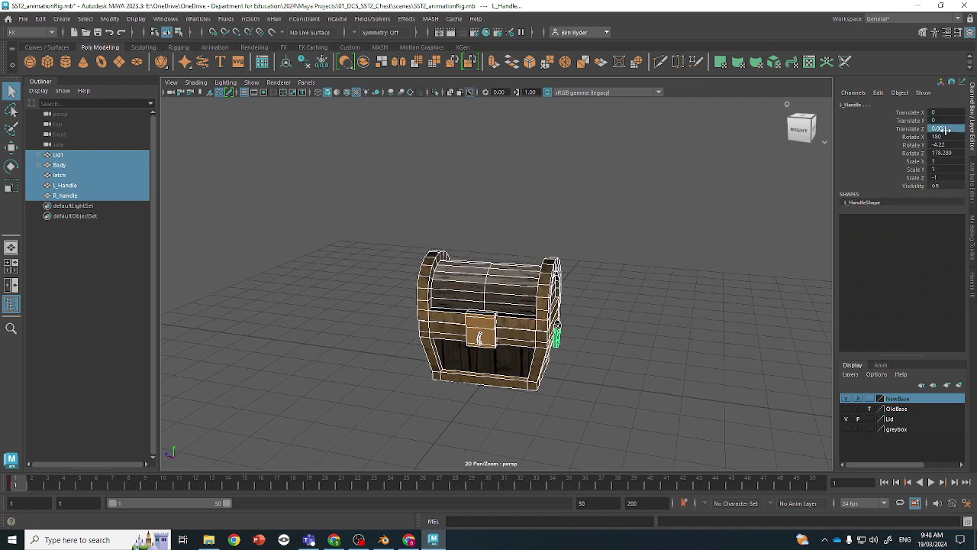
pyautogui.write('0')
pyautogui.press('Return')
# Try setting Rotate X to 0 on all the chest meshes, and undo it.
pyautogui.click(947, 136)
pyautogui.write('0')
pyautogui.press('Return')
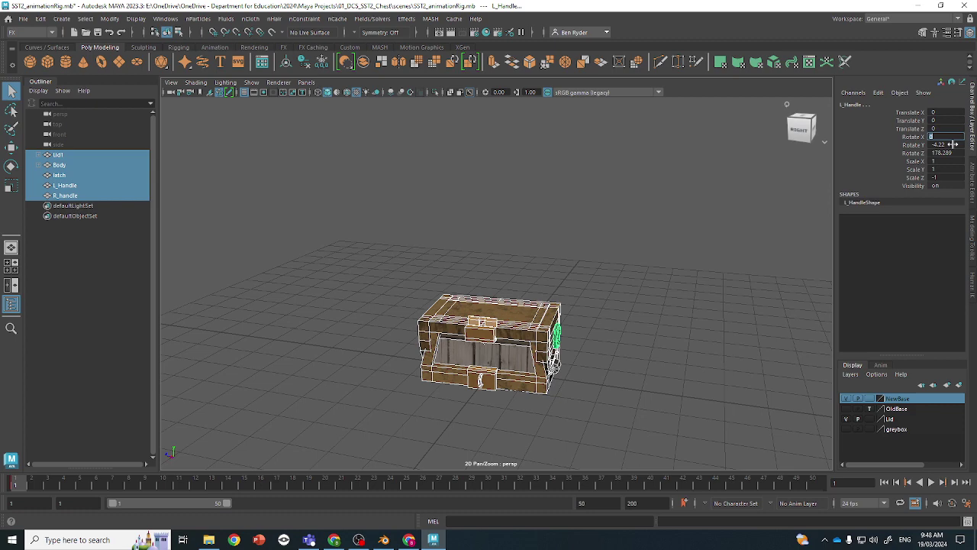
pyautogui.click(600, 302)
pyautogui.hotkey('ctrl', 'z')
pyautogui.hotkey('ctrl', 'z')
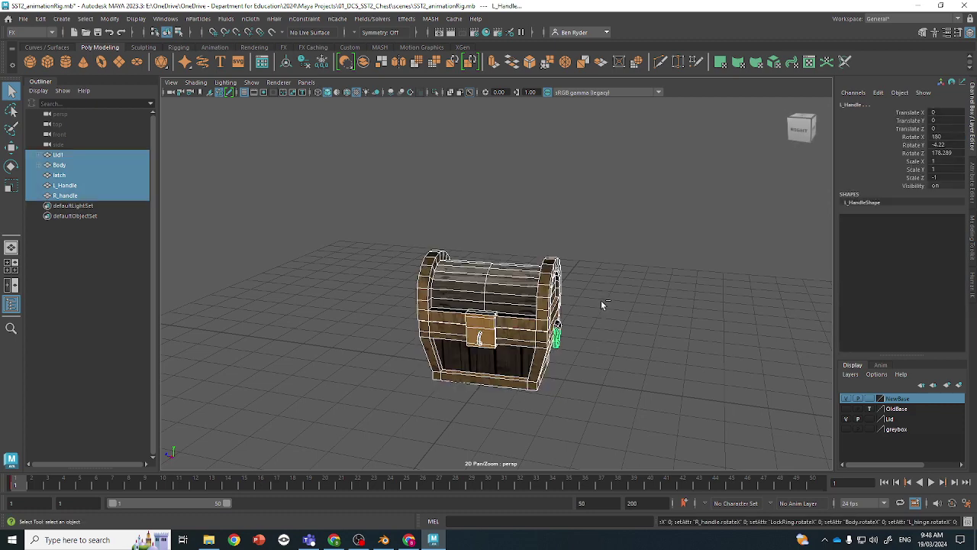
# Try setting Rotate X and Rotate Y to 0 on the chest body alone, and undo both changes.
pyautogui.click(601, 303)
pyautogui.click(542, 336)
pyautogui.click(946, 136)
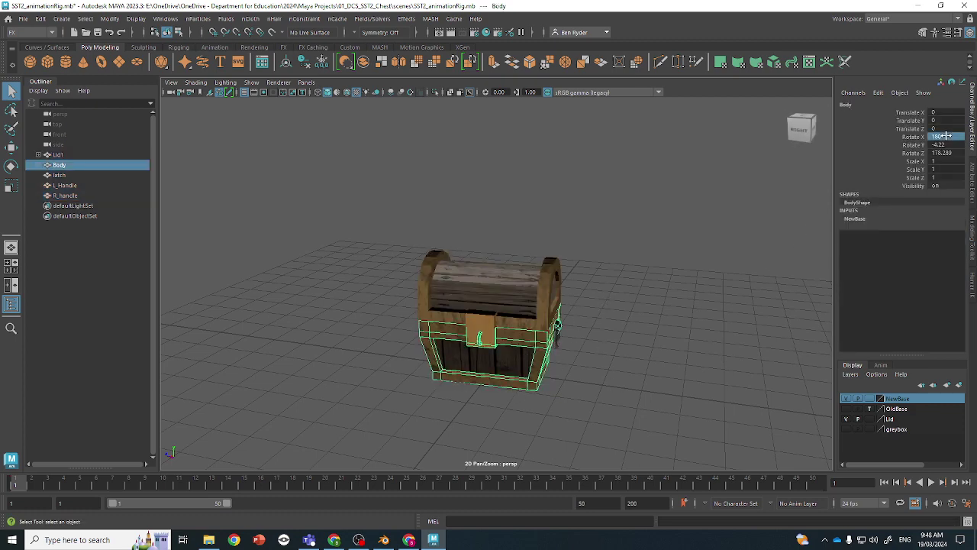
pyautogui.click(944, 145)
pyautogui.write('0')
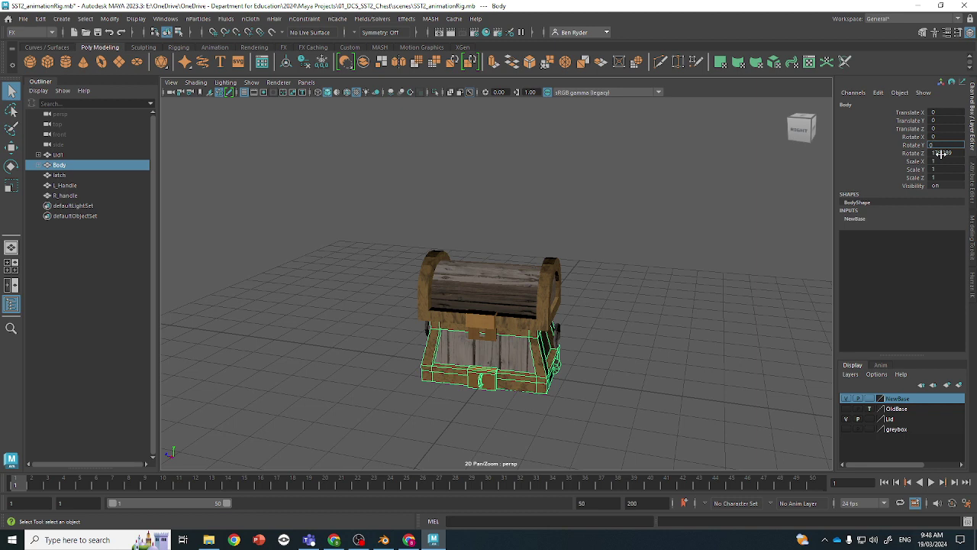
pyautogui.hotkey('ctrl', 'z')
pyautogui.click(748, 213)
pyautogui.hotkey('ctrl', 'z')
pyautogui.hotkey('ctrl', 'z')
# Set the body's Rotate Y to 0, then try Rotate Z at 0 and undo only that change.
pyautogui.click(951, 137)
pyautogui.click(949, 145)
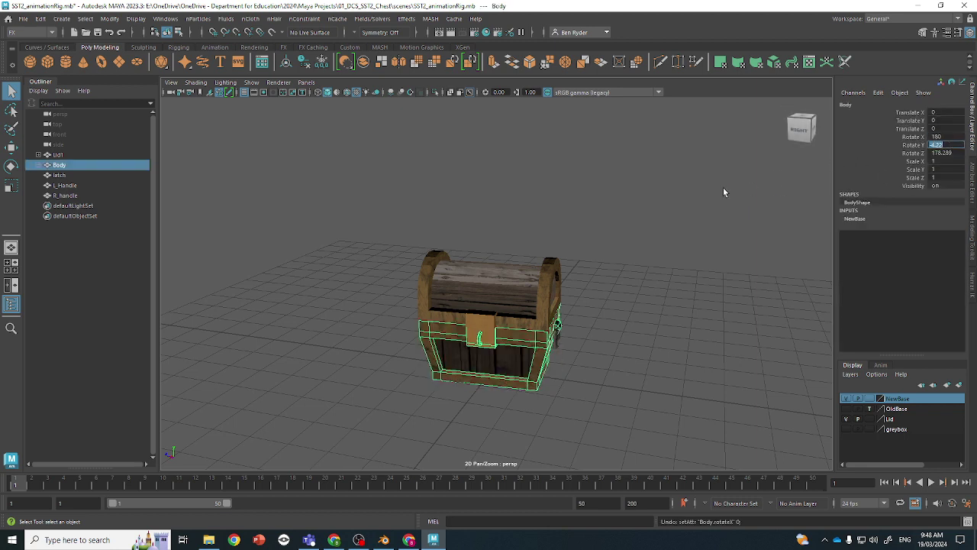
pyautogui.write('0')
pyautogui.press('Tab')
pyautogui.write('0')
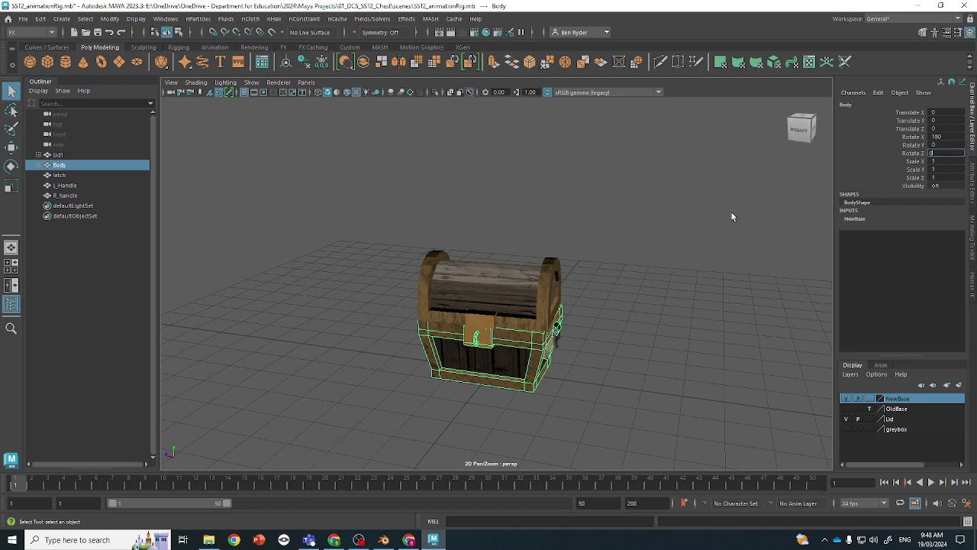
pyautogui.press('Return')
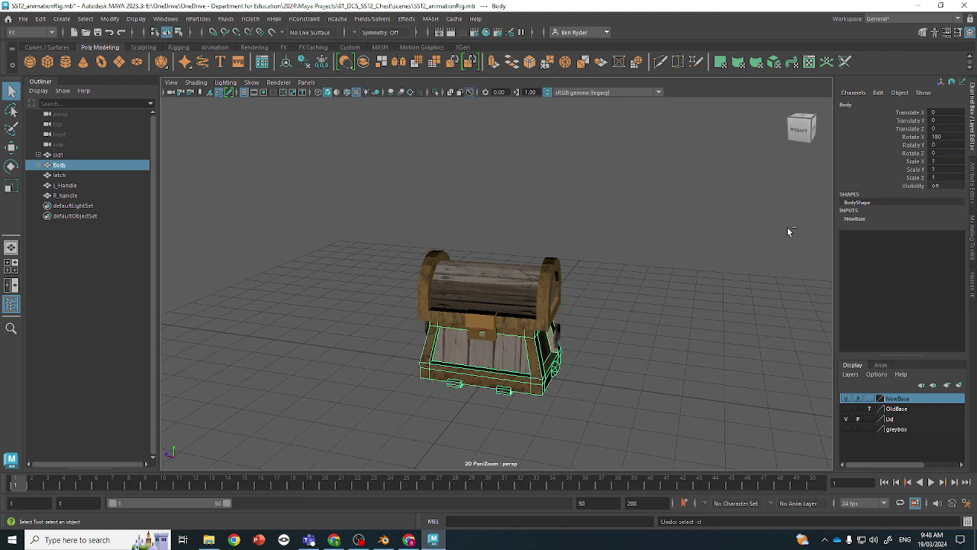
pyautogui.hotkey('ctrl', 'z')
# Set the lid's Rotate Y to 0.
pyautogui.click(540, 284)
pyautogui.doubleClick(937, 153)
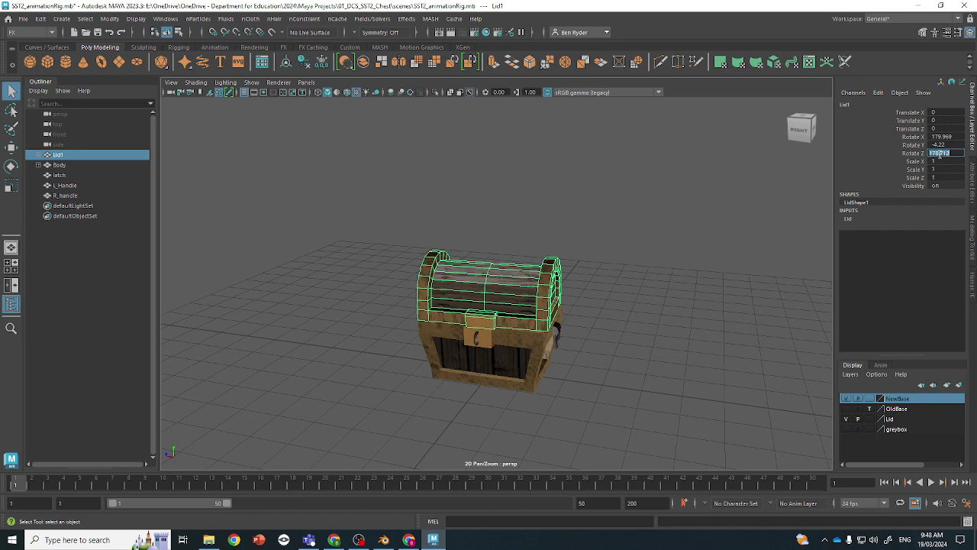
pyautogui.click(945, 145)
pyautogui.write('0')
pyautogui.press('Return')
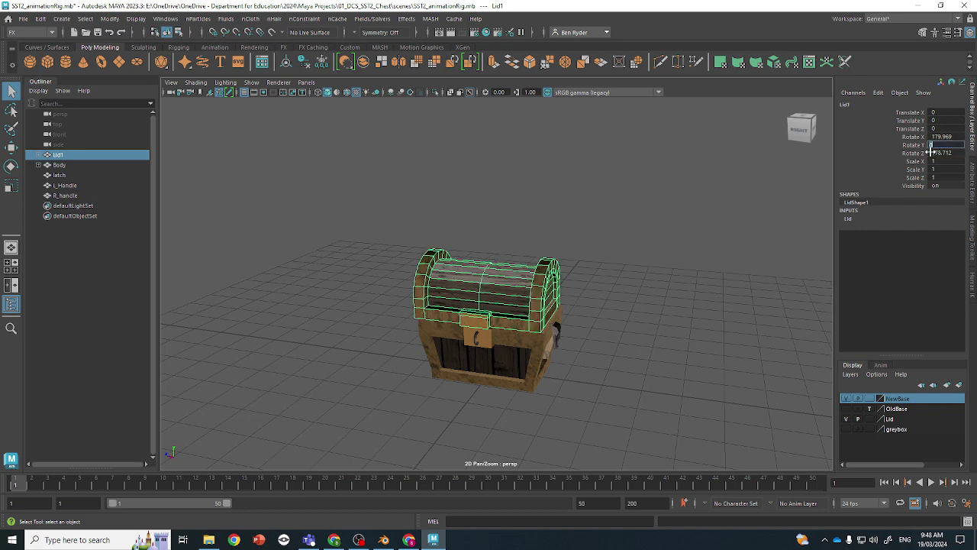
# Examine how the lid and its lock plate line up with the chest body from the latch side.
pyautogui.scroll(2, 643, 319)
pyautogui.scroll(2, 642, 317)
pyautogui.keyDown('alt'); pyautogui.moveTo(600, 323); pyautogui.dragTo(611, 308); pyautogui.keyUp('alt')
pyautogui.scroll(3, 610, 309)
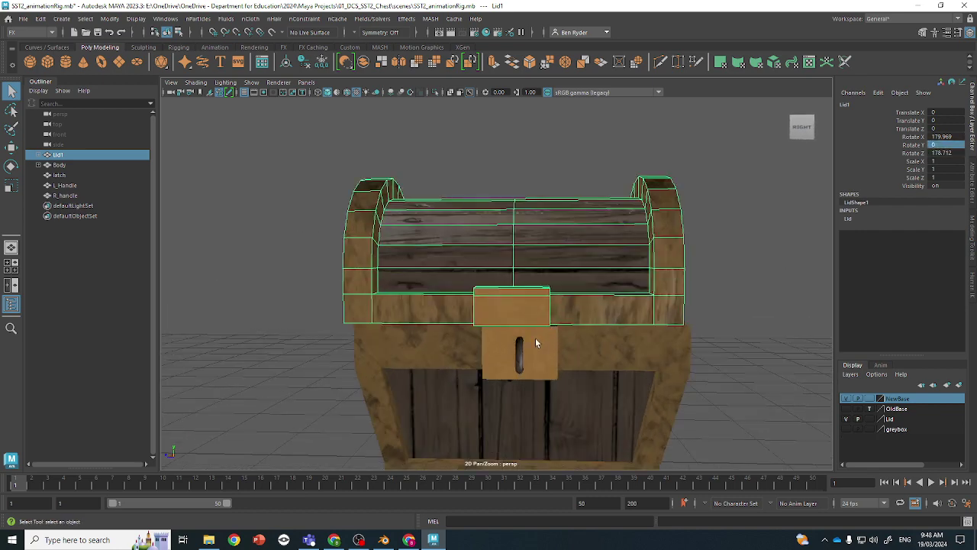
pyautogui.click(535, 341)
pyautogui.click(532, 310)
pyautogui.click(629, 296)
pyautogui.click(561, 344)
pyautogui.click(594, 328)
pyautogui.click(605, 302)
# In the front view, rotate the chest body to a Rotate Z of about 179.64 to level it.
pyautogui.press('space')
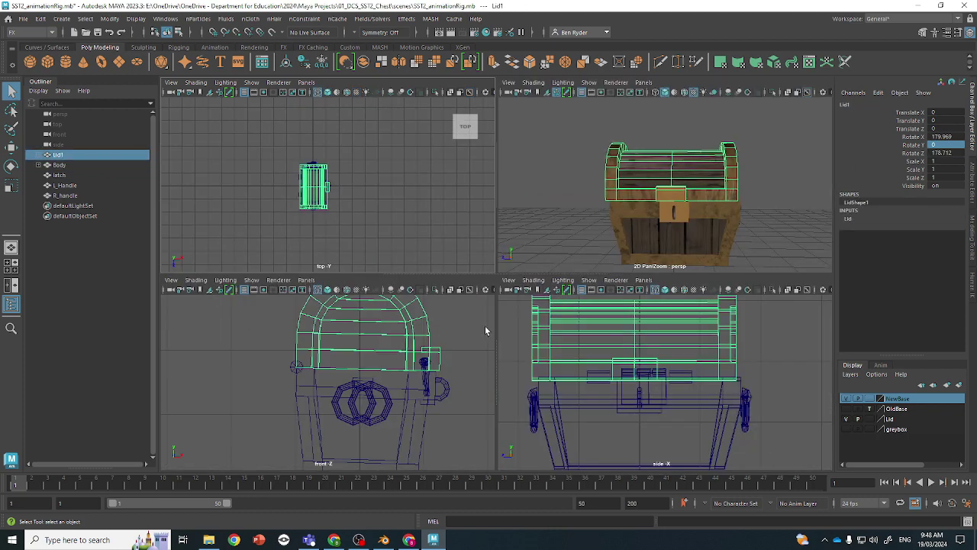
pyautogui.press('space')
pyautogui.keyDown('alt'); pyautogui.moveTo(405, 343); pyautogui.dragTo(453, 294, button='middle'); pyautogui.keyUp('alt')
pyautogui.click(451, 302)
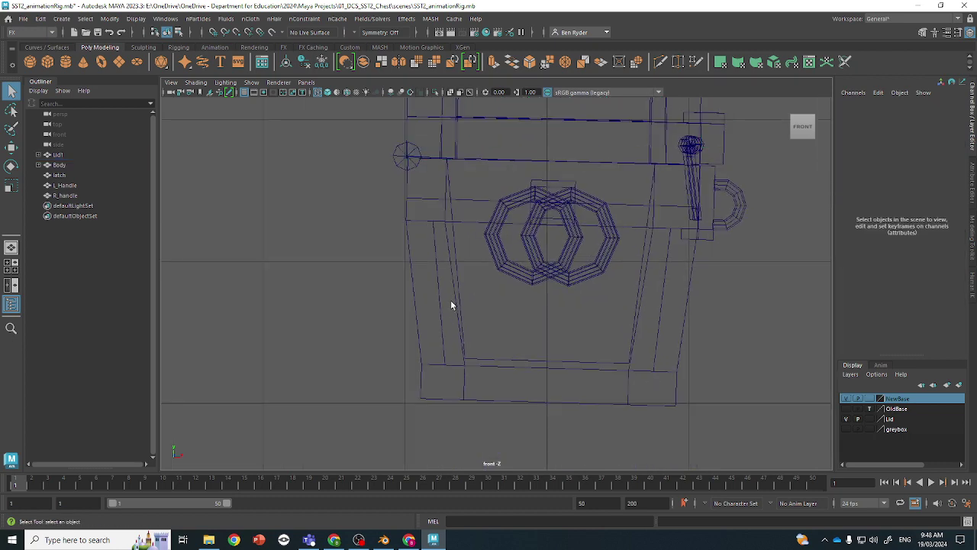
pyautogui.click(451, 304)
pyautogui.press('e')
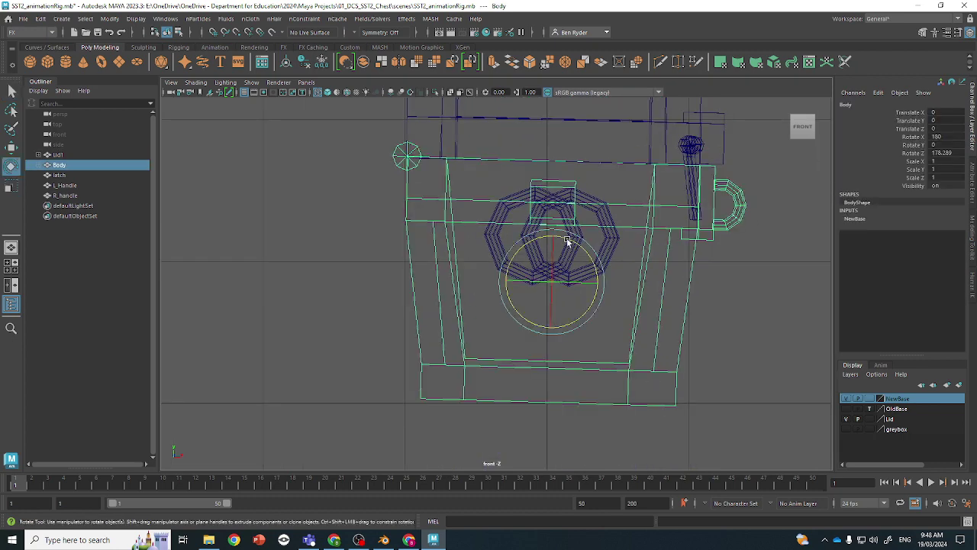
pyautogui.moveTo(570, 238); pyautogui.dragTo(569, 237)
pyautogui.press('q')
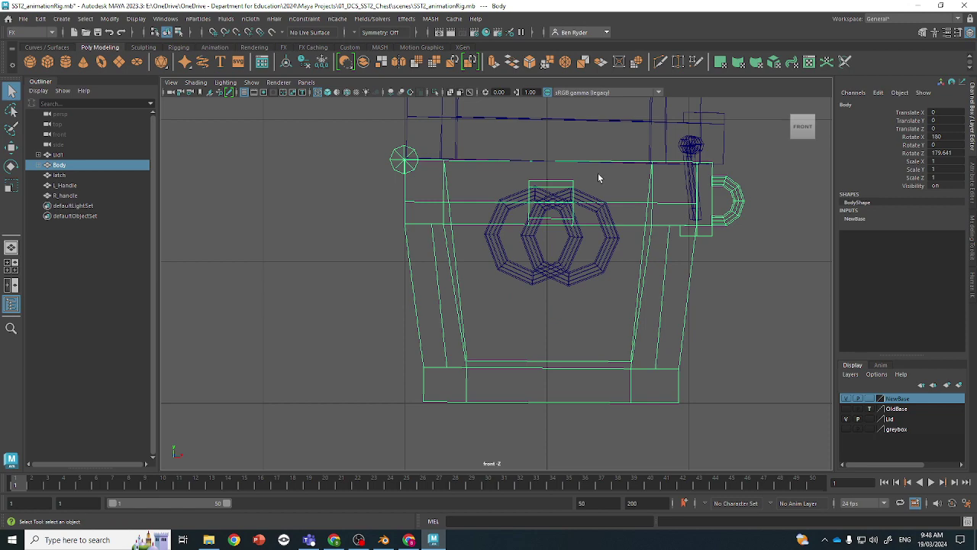
# Try rotating the lid about its hinge to a Rotate Z of about 180, and undo it.
pyautogui.click(625, 122)
pyautogui.keyDown('alt'); pyautogui.moveTo(624, 122); pyautogui.dragTo(618, 218, button='middle'); pyautogui.keyUp('alt')
pyautogui.press('e')
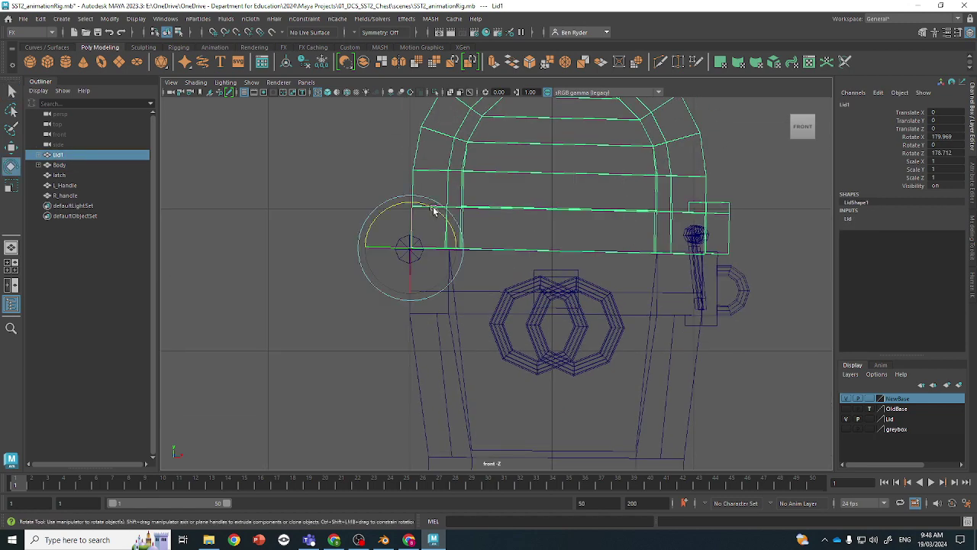
pyautogui.moveTo(431, 214); pyautogui.dragTo(431, 214)
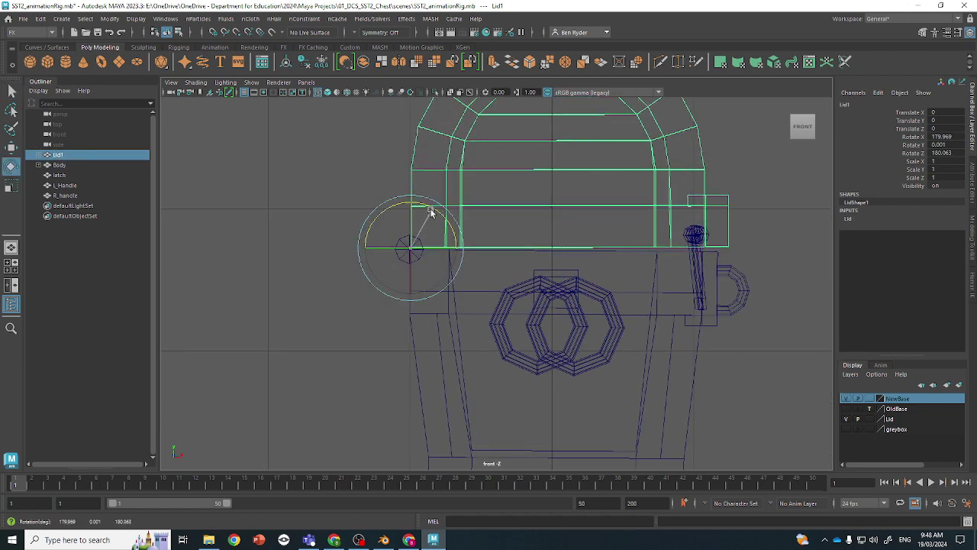
pyautogui.hotkey('ctrl', 'z')
# Recheck the body's rotation and rotate the lid to a Rotate Z of about 179.3 to sit level on it.
pyautogui.press('q')
pyautogui.click(414, 296)
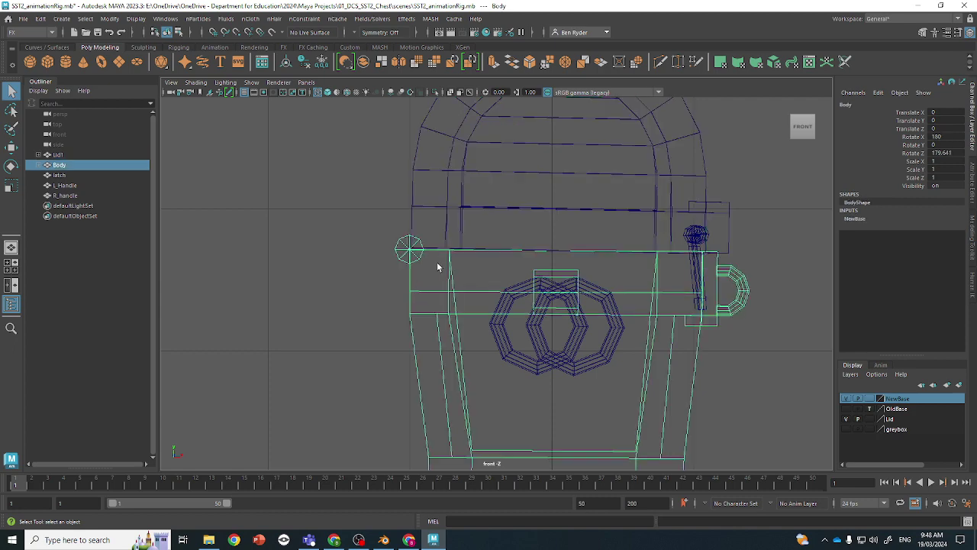
pyautogui.press('e')
pyautogui.moveTo(524, 338); pyautogui.dragTo(522, 341)
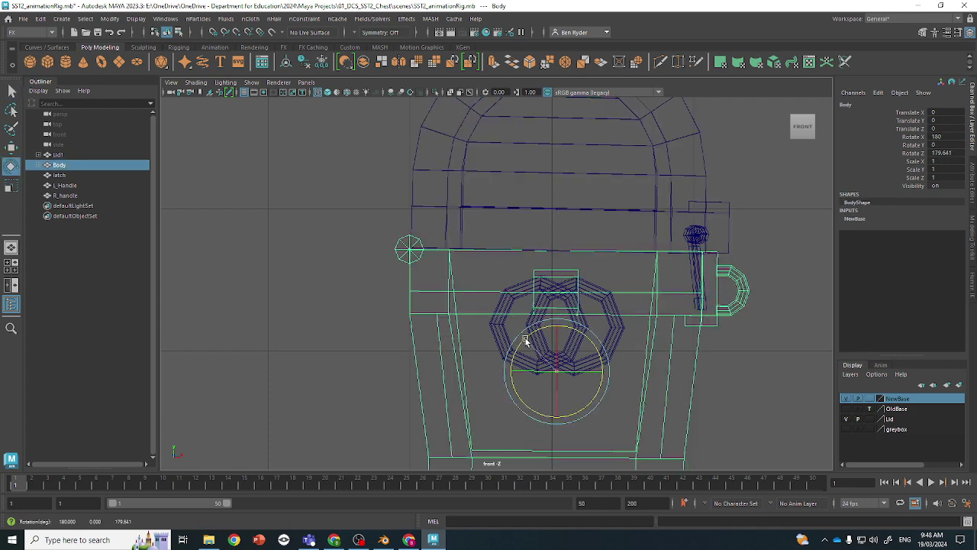
pyautogui.click(481, 217)
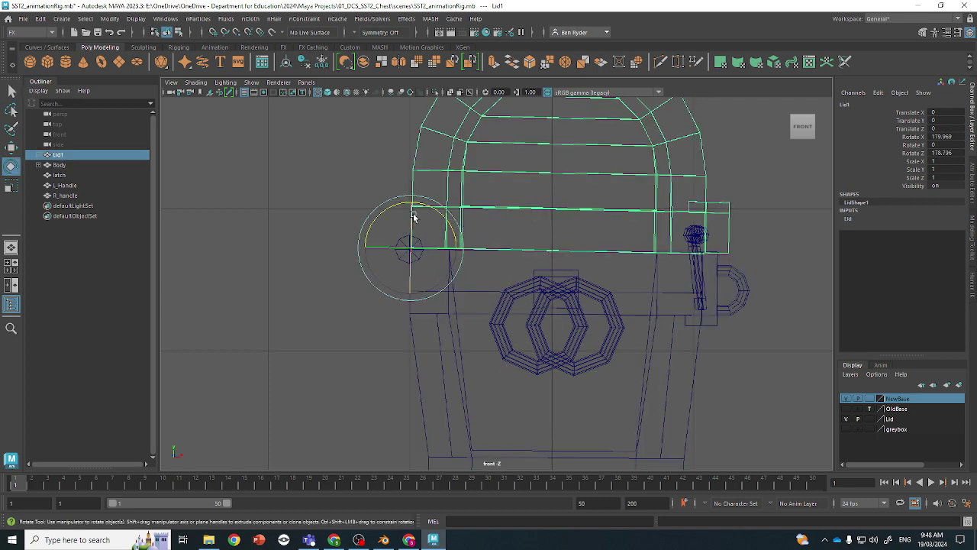
pyautogui.moveTo(413, 217); pyautogui.dragTo(436, 209)
# Delete the latch's keyframe at frame 1.
pyautogui.click(691, 232)
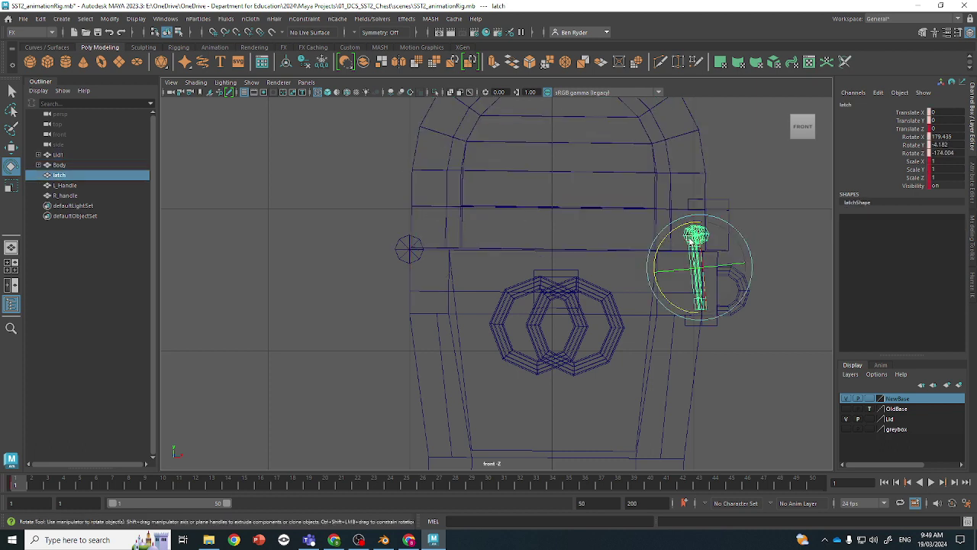
pyautogui.rightClick(17, 482)
pyautogui.click(38, 323)
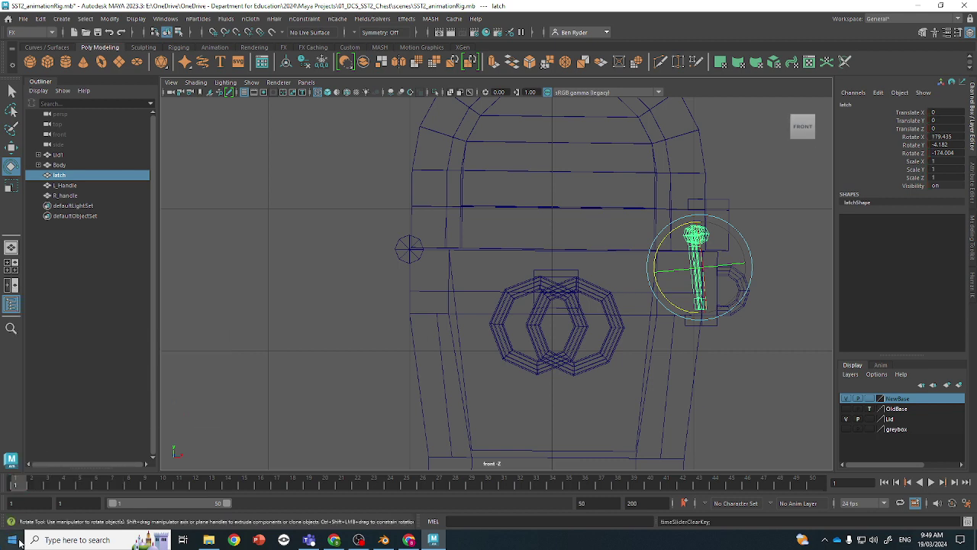
pyautogui.rightClick(20, 484)
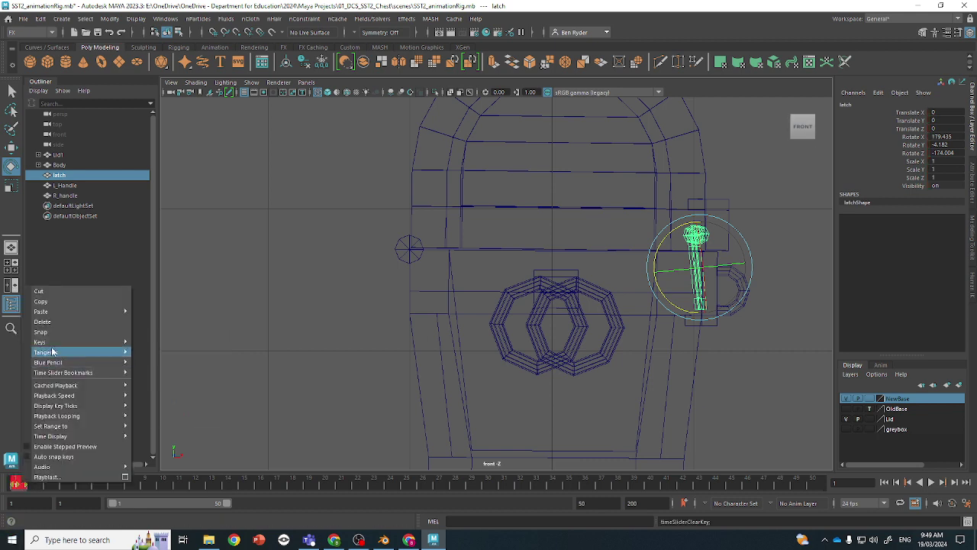
pyautogui.moveTo(43, 462)
pyautogui.click(196, 477)
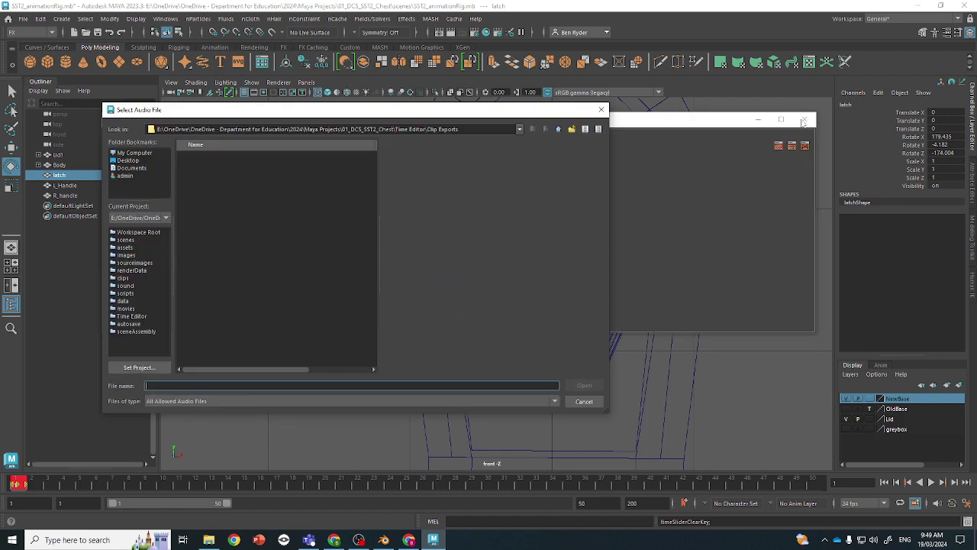
pyautogui.click(580, 402)
pyautogui.click(803, 119)
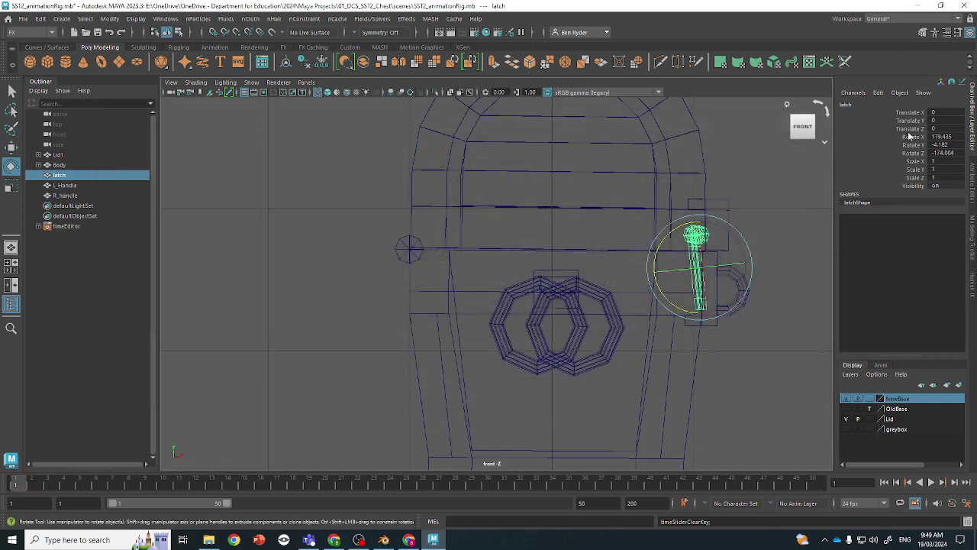
# Set the latch's Rotate Y to 0.
pyautogui.scroll(-5, 662, 316)
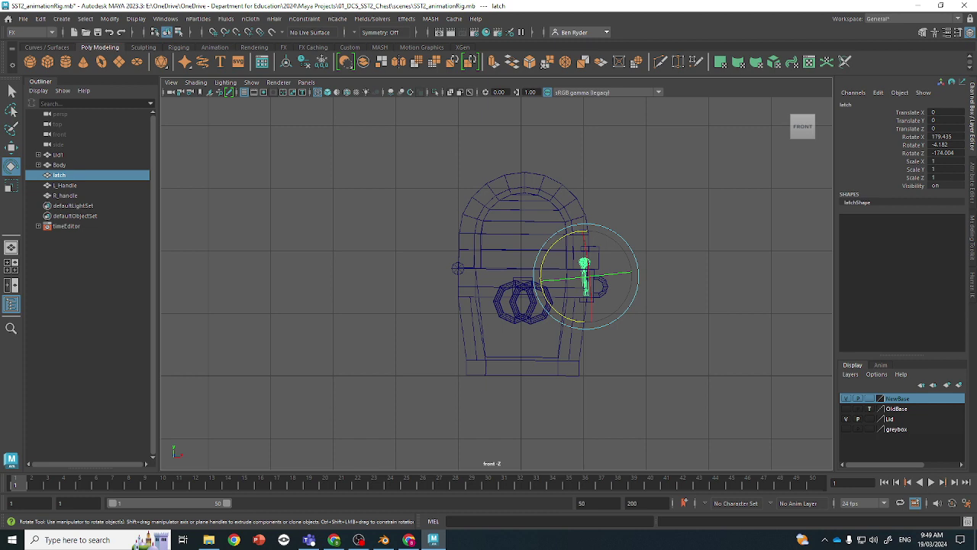
pyautogui.click(657, 291)
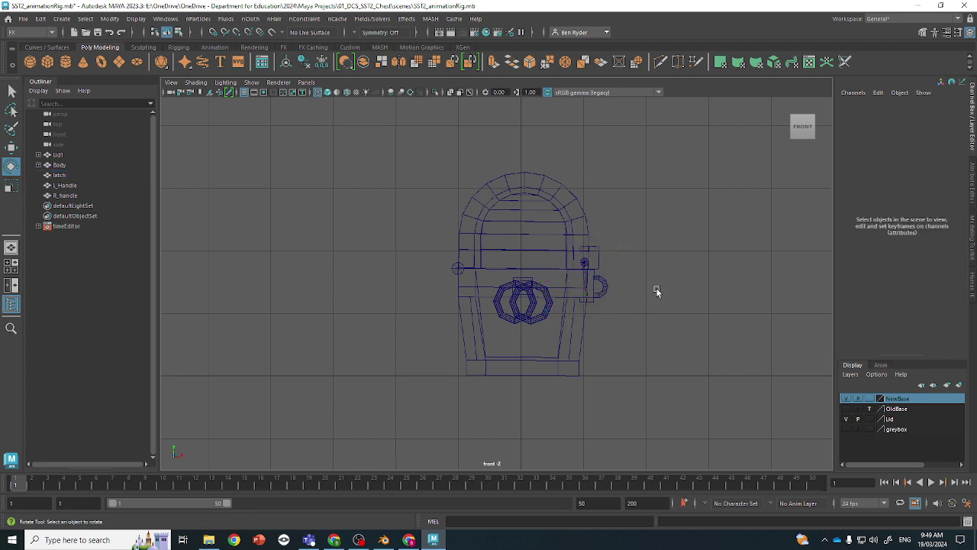
pyautogui.click(585, 266)
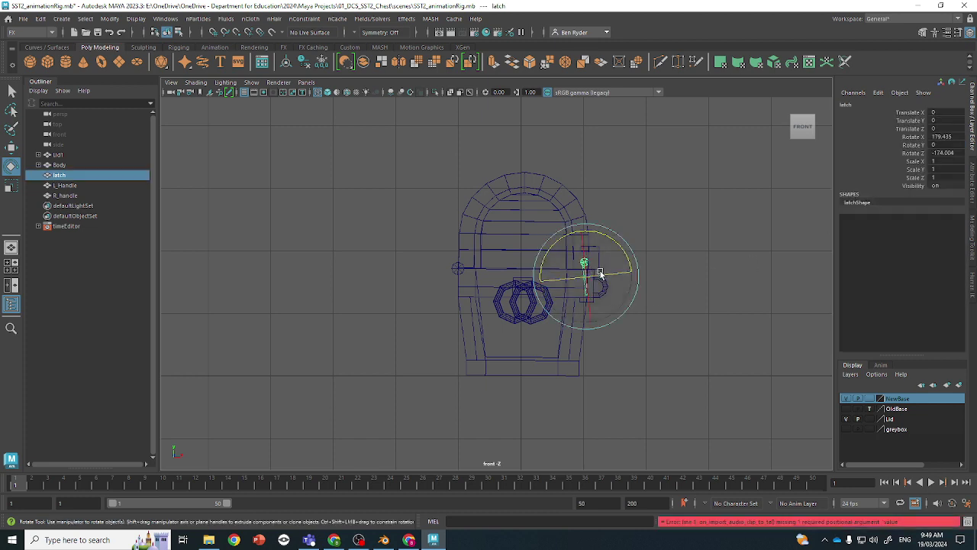
# In the front view, move the latch to about Translate X 0.179 and Translate Y -0.09, and rotate it upright to about -179.29 in Z.
pyautogui.click(584, 258)
pyautogui.click(587, 266)
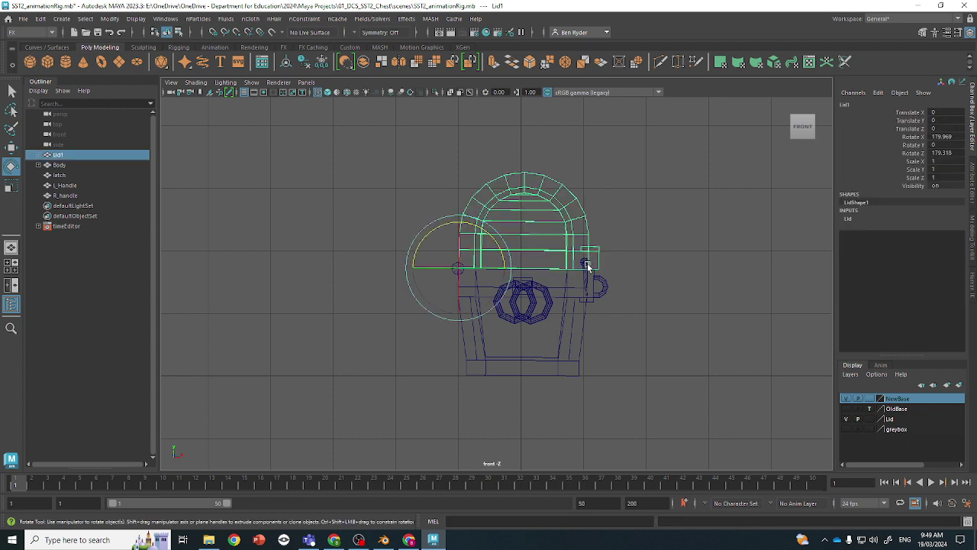
pyautogui.click(585, 264)
pyautogui.press('w')
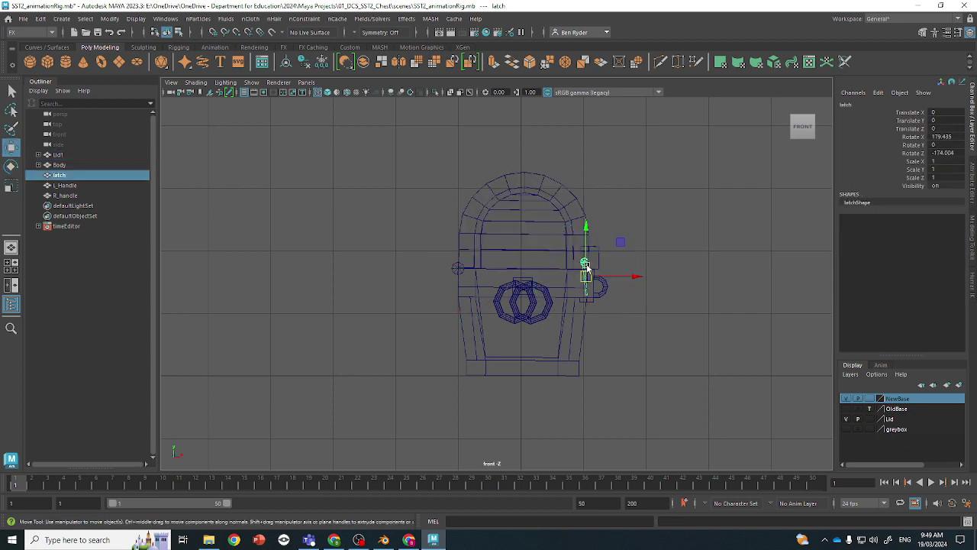
pyautogui.moveTo(587, 274); pyautogui.dragTo(598, 283)
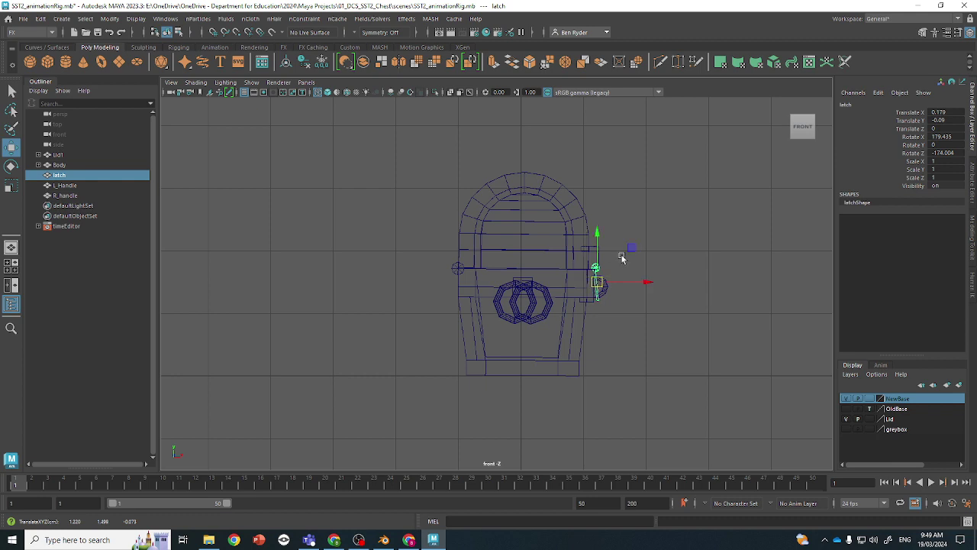
pyautogui.press('e')
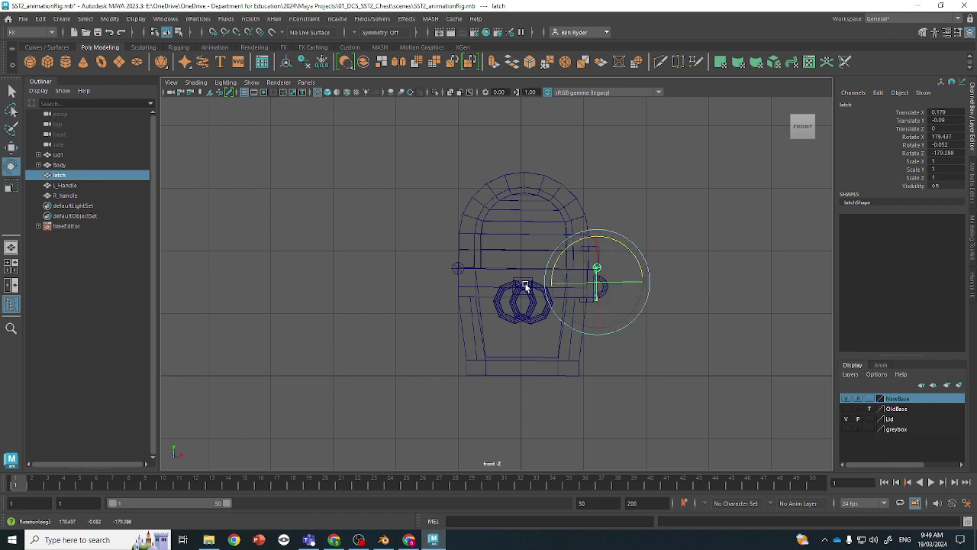
# Try rotating R_handle in the front view, and undo it.
pyautogui.click(524, 286)
pyautogui.moveTo(573, 286); pyautogui.dragTo(532, 298)
pyautogui.hotkey('ctrl', 'z')
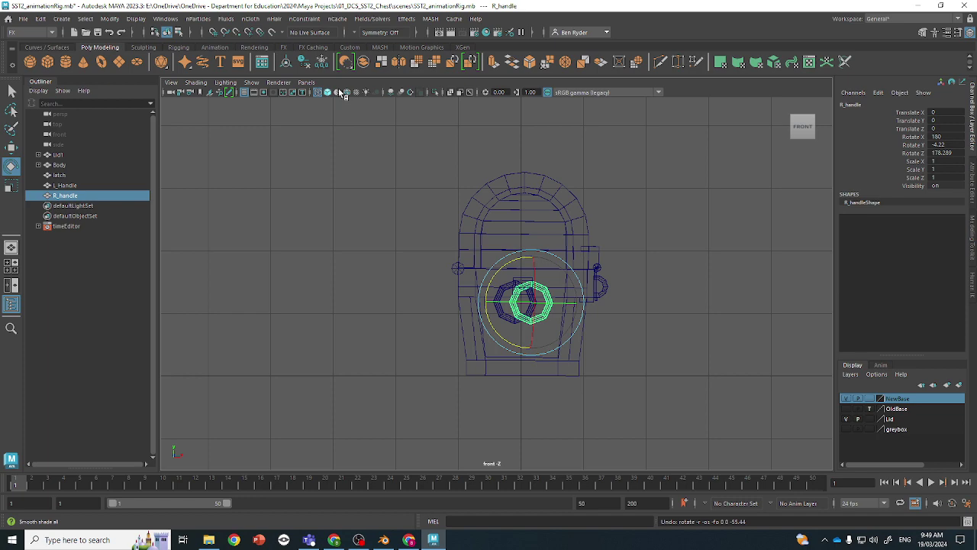
# Show the four-view layout and set R_handle's Rotate Y to 0.
pyautogui.click(11, 266)
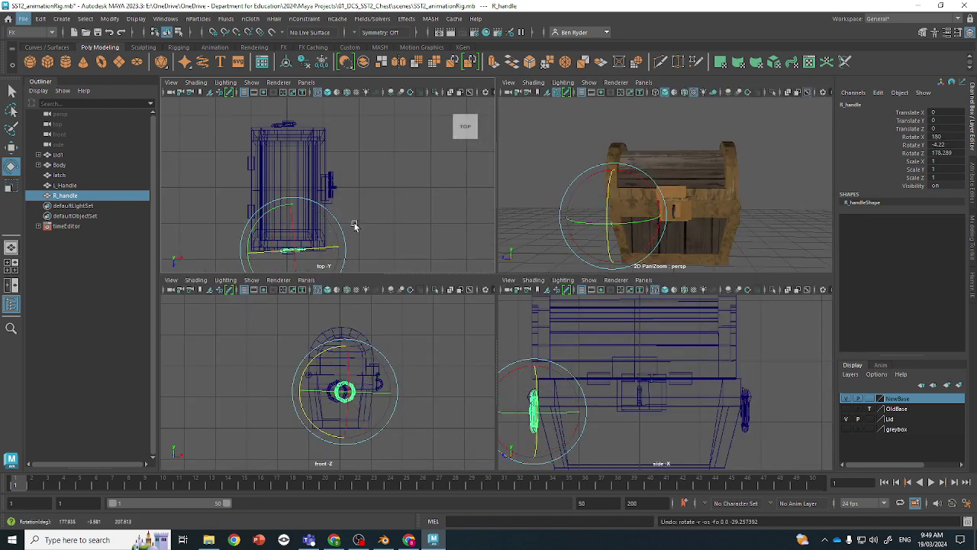
pyautogui.keyDown('alt'); pyautogui.moveTo(355, 221); pyautogui.dragTo(407, 190, button='middle'); pyautogui.keyUp('alt')
pyautogui.doubleClick(945, 144)
pyautogui.write('0')
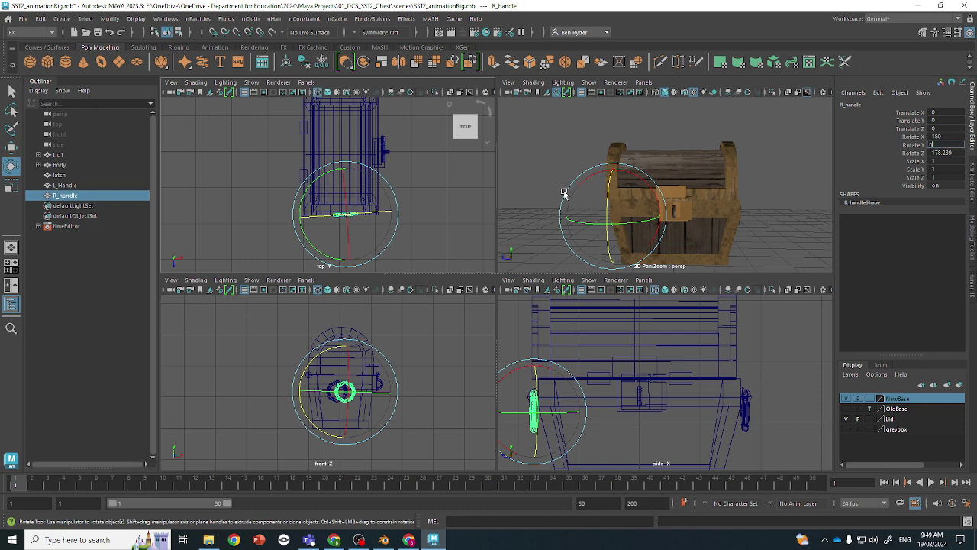
pyautogui.press('Return')
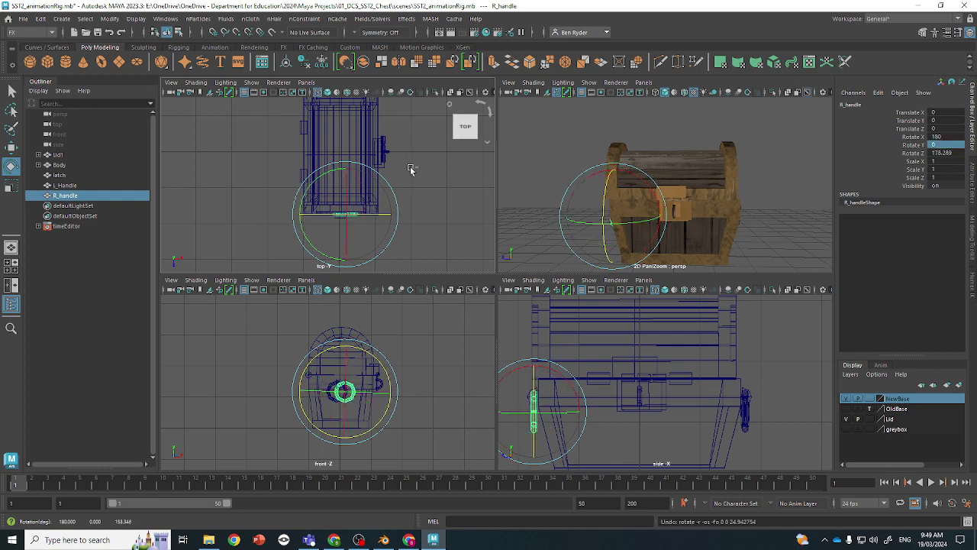
# Set L_Handle's Rotate Y to 0 and its Rotate Z to 180.
pyautogui.keyDown('alt'); pyautogui.moveTo(410, 170); pyautogui.dragTo(403, 211, button='middle'); pyautogui.keyUp('alt')
pyautogui.click(336, 140)
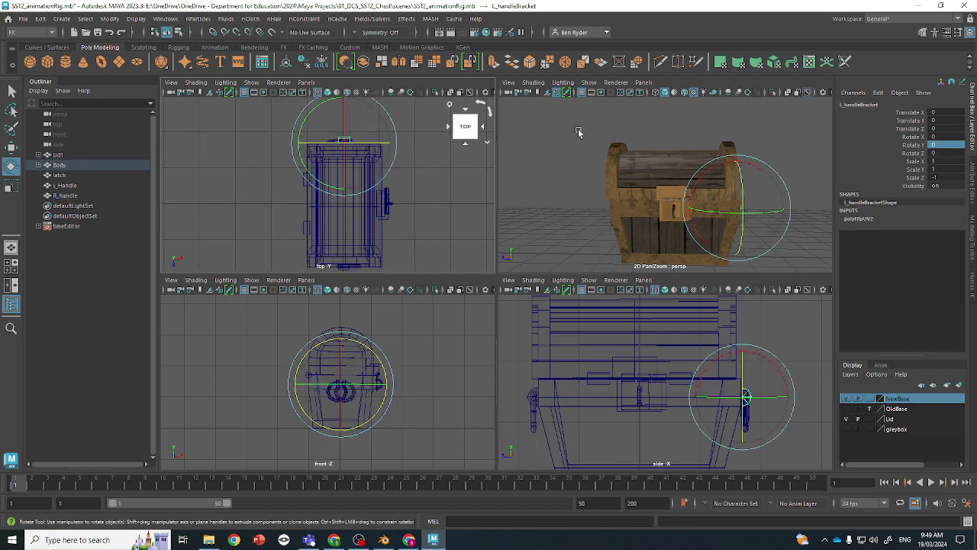
pyautogui.click(316, 127)
pyautogui.click(352, 142)
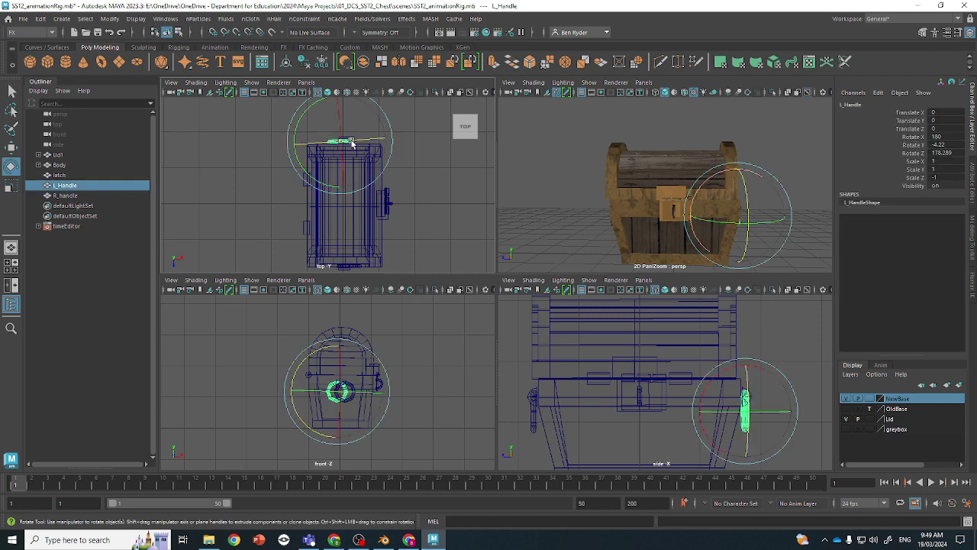
pyautogui.click(936, 144)
pyautogui.write('0')
pyautogui.press('Return')
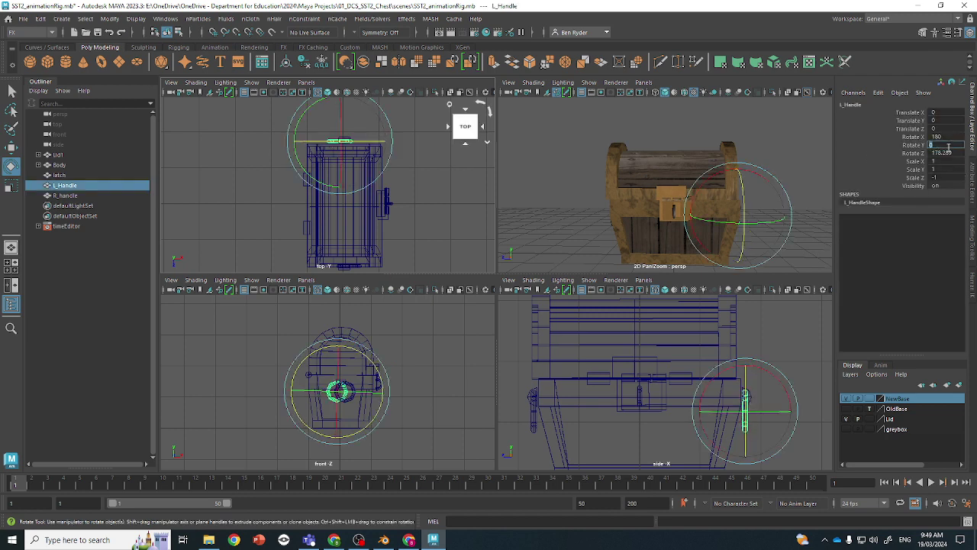
pyautogui.press('Tab')
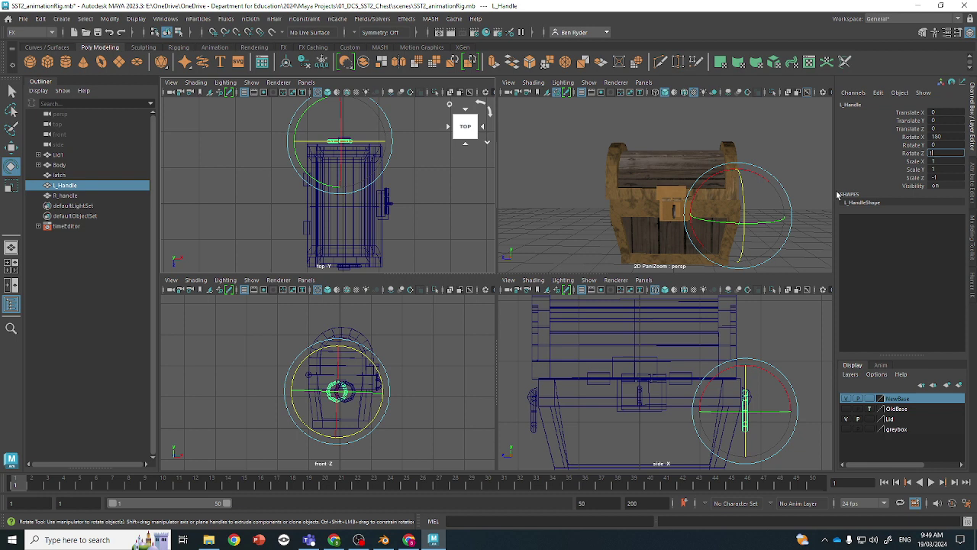
pyautogui.press('Return')
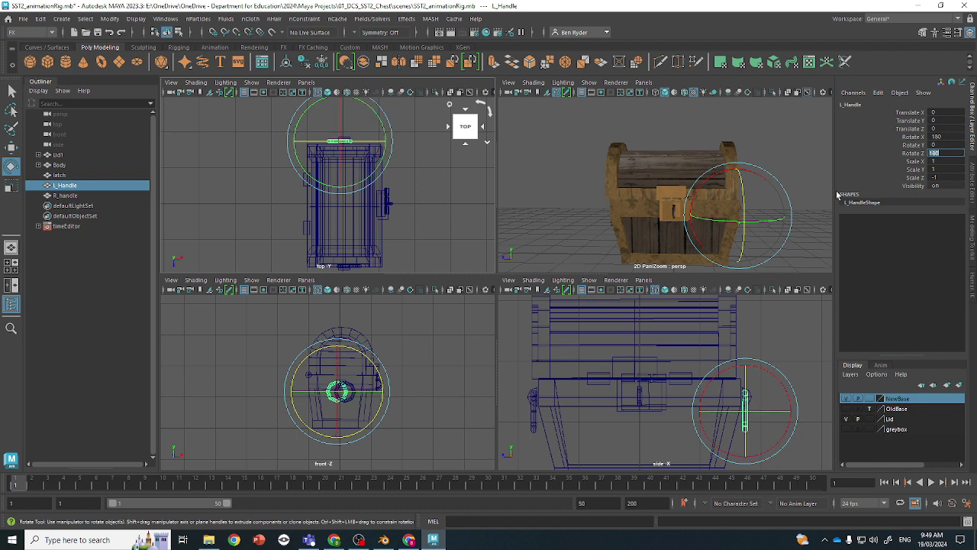
# Set R_handle's Rotate Z to 180.
pyautogui.click(352, 390)
pyautogui.press('q')
pyautogui.click(451, 414)
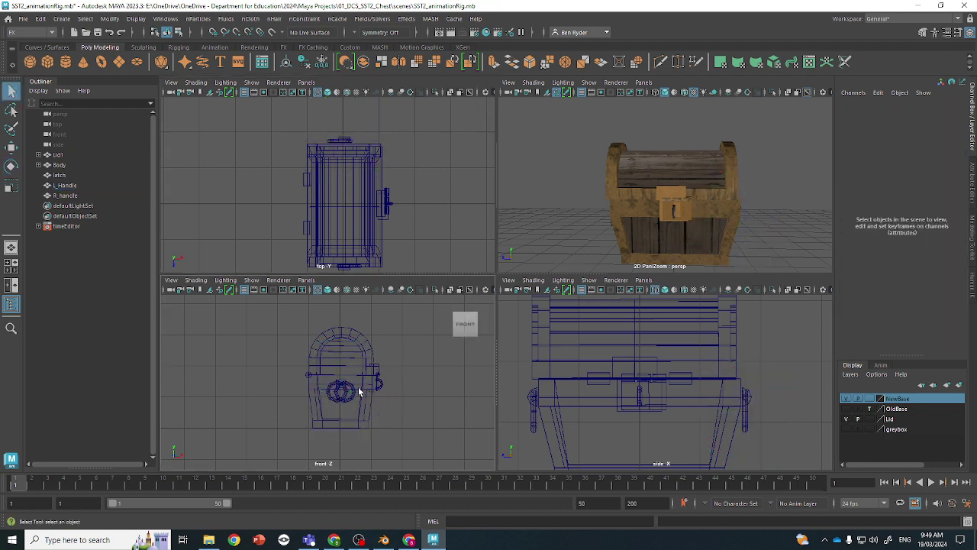
pyautogui.click(345, 391)
pyautogui.doubleClick(940, 153)
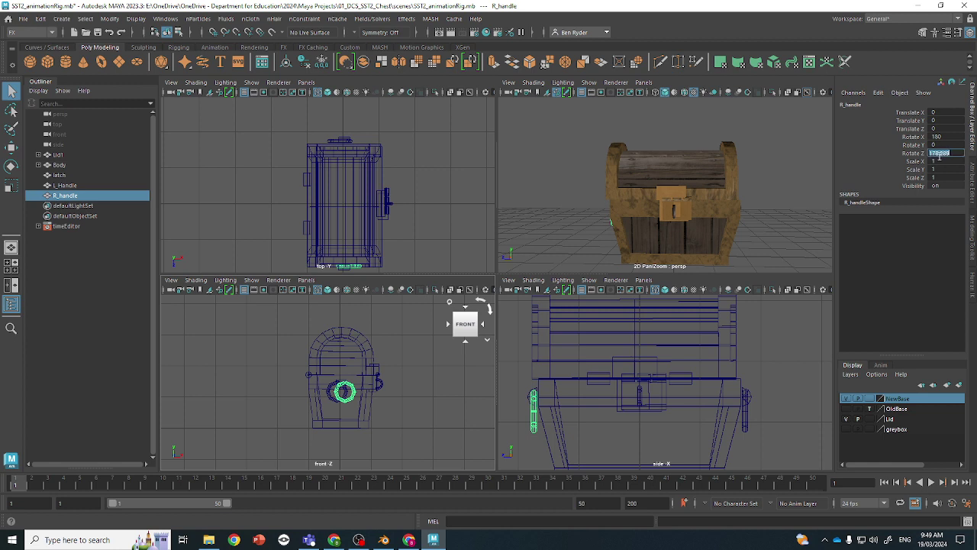
pyautogui.click(469, 242)
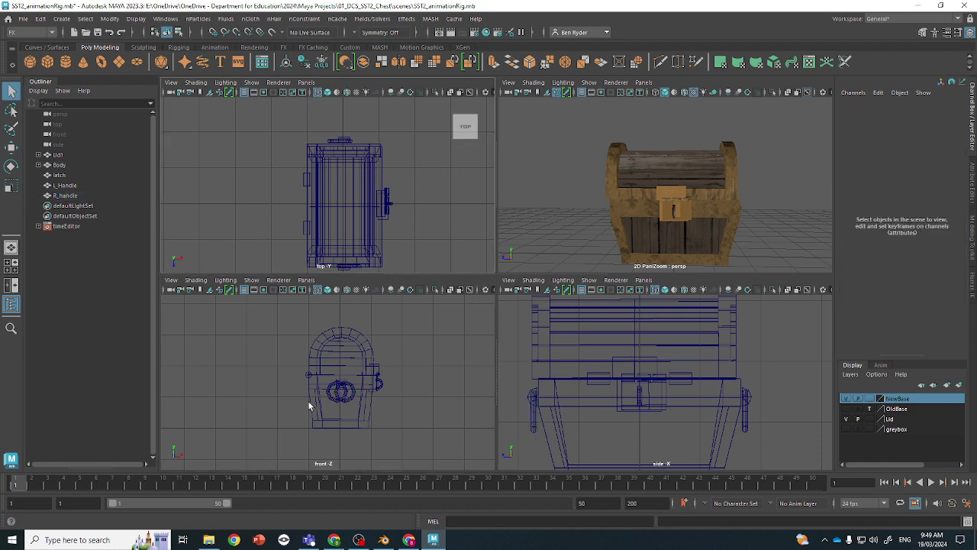
# Move R_handle along X to about -0.184 to center it on its side of the chest.
pyautogui.click(326, 394)
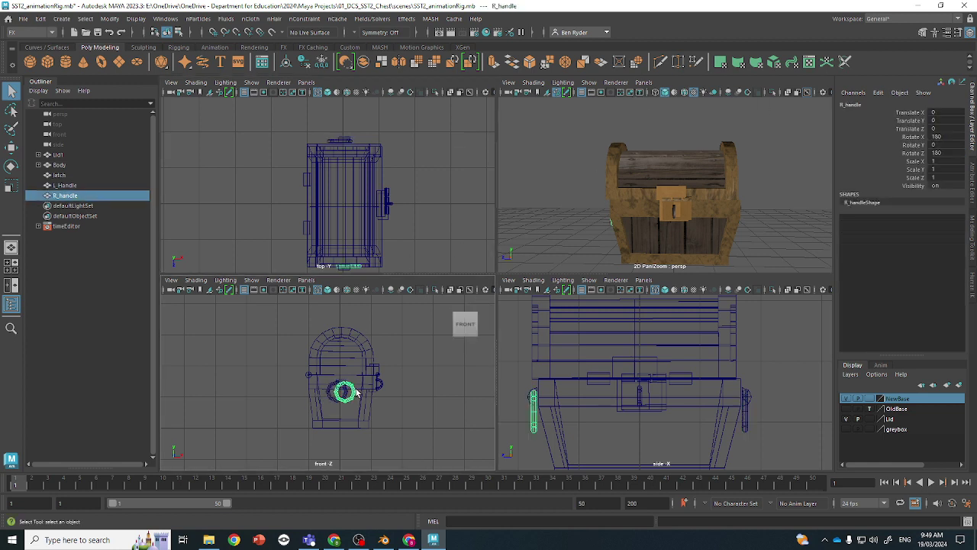
pyautogui.press('w')
pyautogui.moveTo(356, 392); pyautogui.dragTo(341, 393)
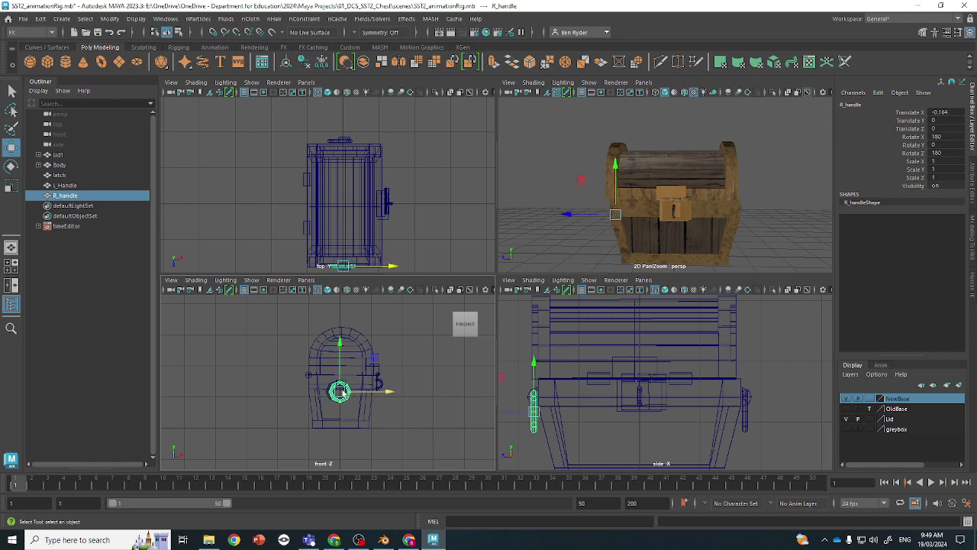
# Move L_Handle along X to about 0.065 so it lines up with the other handle.
pyautogui.press('q')
pyautogui.click(341, 391)
pyautogui.click(328, 394)
pyautogui.press('w')
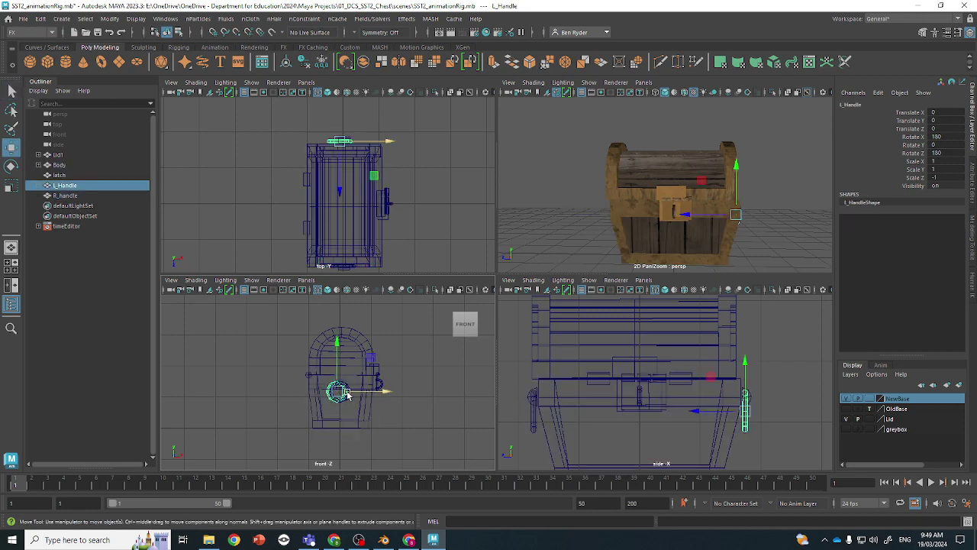
pyautogui.press('q')
# Move the latch along Z to a Translate Z of about 0.142.
pyautogui.click(687, 165)
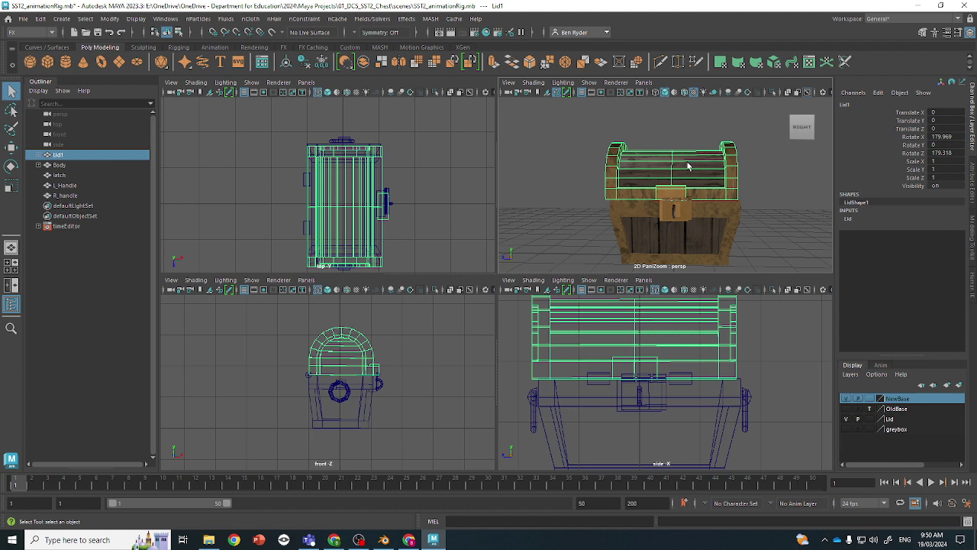
pyautogui.scroll(5, 710, 206)
pyautogui.click(689, 219)
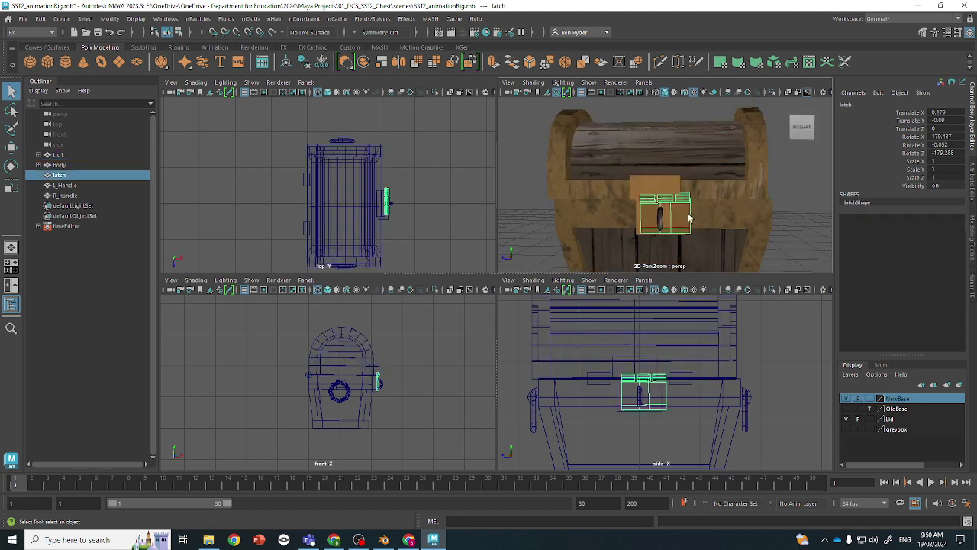
pyautogui.scroll(4, 687, 219)
pyautogui.press('w')
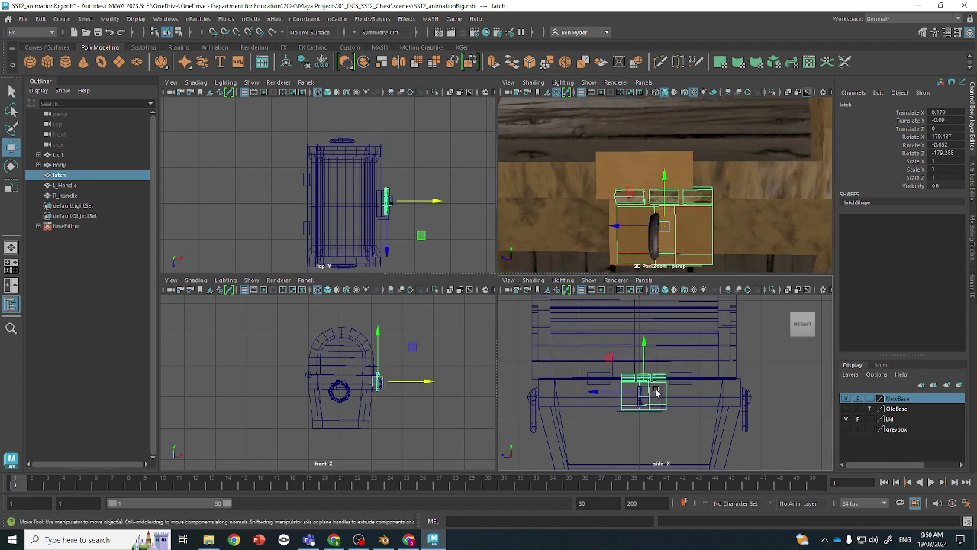
pyautogui.moveTo(655, 392); pyautogui.dragTo(593, 377)
pyautogui.press('q')
pyautogui.press('w')
pyautogui.press('q')
# Move the lid along Z to a Translate Z of about -0.101 to center it over the body.
pyautogui.click(560, 358)
pyautogui.click(562, 365)
pyautogui.press('w')
pyautogui.press('q')
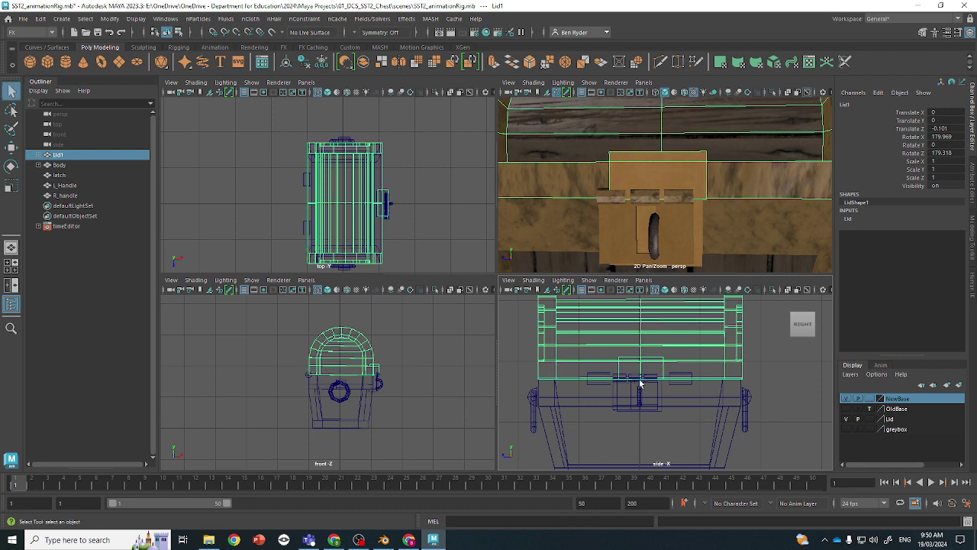
# Move the latch along Z to about 0.05 so it lines up under the lid's plate.
pyautogui.click(616, 378)
pyautogui.press('w')
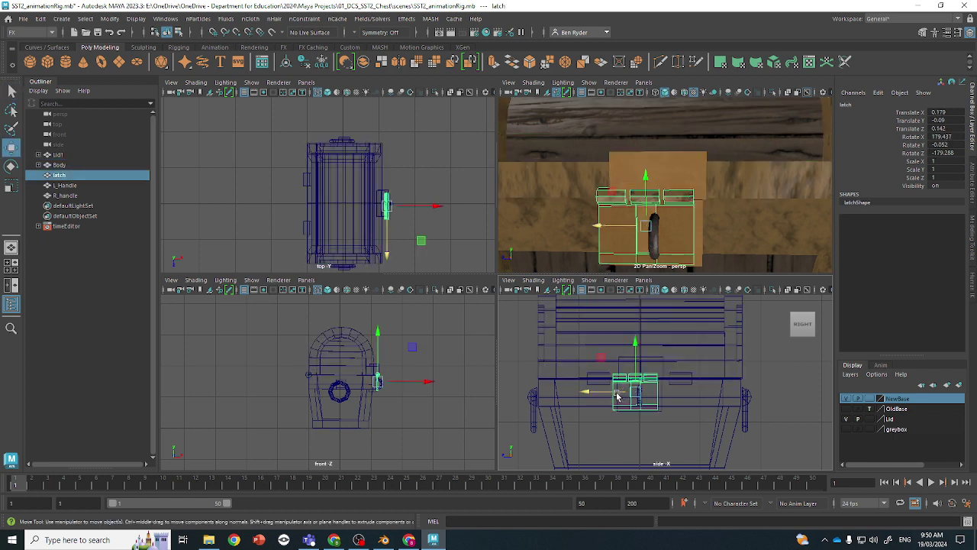
pyautogui.moveTo(623, 393); pyautogui.dragTo(622, 393)
pyautogui.press('q')
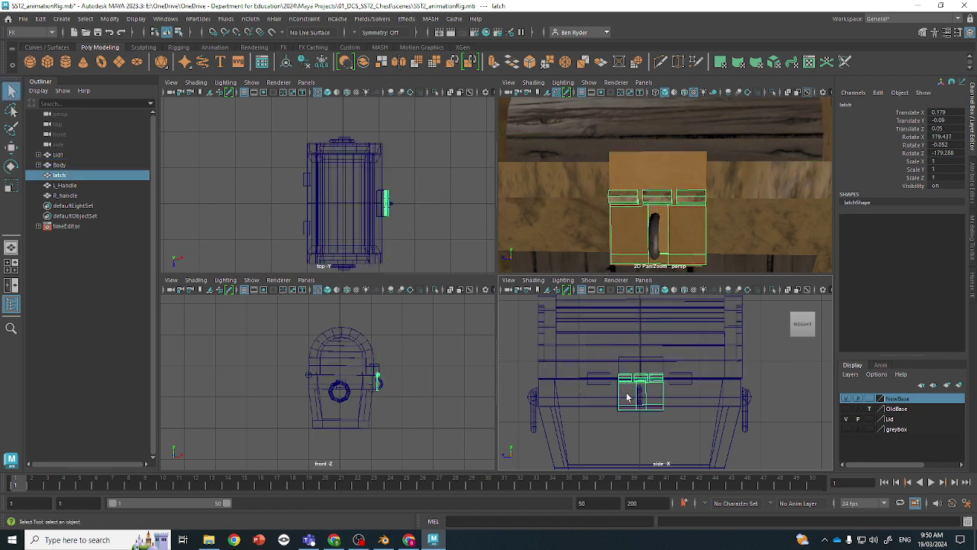
# Move the lock ring along Z to about 0.017 to center it in the latch slot.
pyautogui.click(654, 240)
pyautogui.press('w')
pyautogui.moveTo(610, 395); pyautogui.dragTo(611, 395)
pyautogui.press('q')
# Select all the chest parts in the side view and freeze their transformations.
pyautogui.scroll(-5, 726, 412)
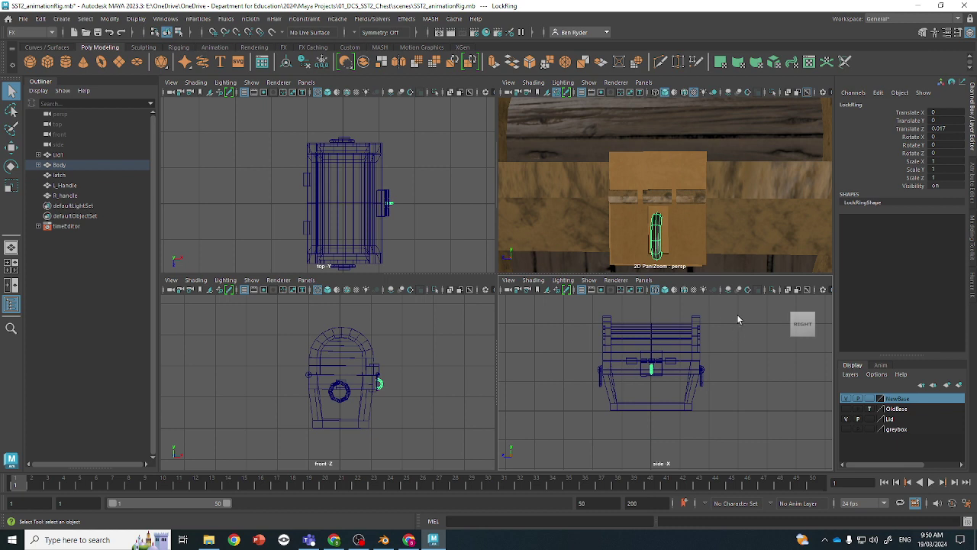
pyautogui.moveTo(738, 319); pyautogui.dragTo(565, 416)
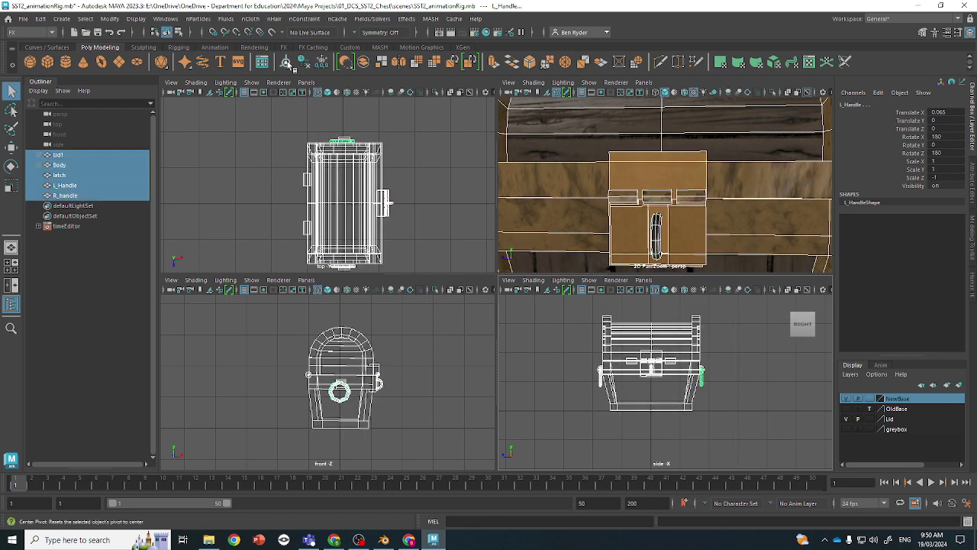
pyautogui.click(321, 66)
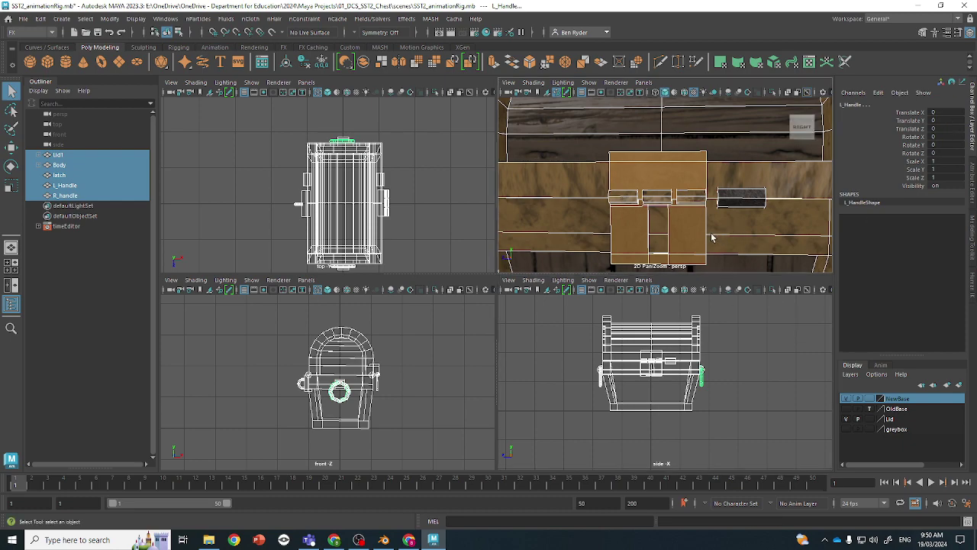
# Check the hinge and lock ring from around the chest, and undo the freeze of all parts.
pyautogui.keyDown('alt'); pyautogui.moveTo(596, 229); pyautogui.dragTo(525, 255); pyautogui.keyUp('alt')
pyautogui.click(613, 185)
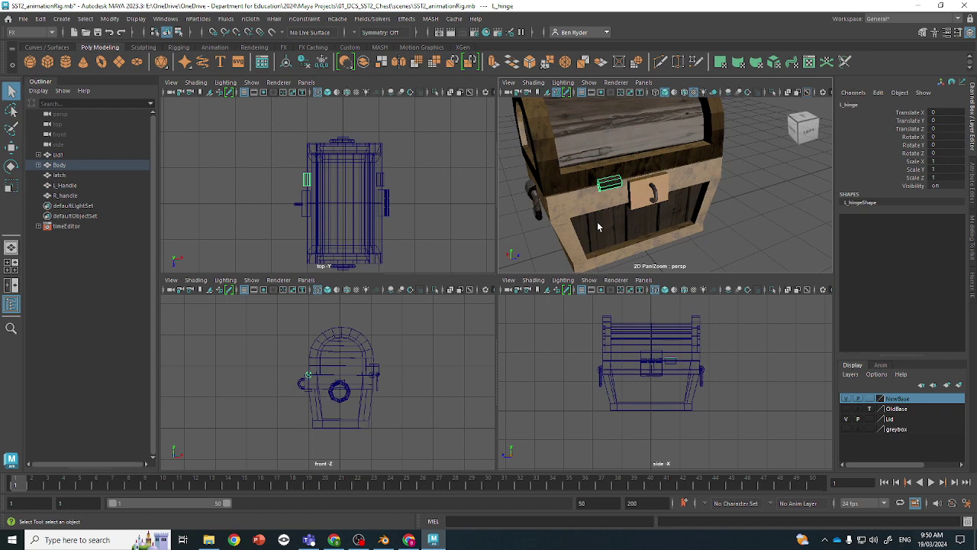
pyautogui.keyDown('alt'); pyautogui.moveTo(598, 227); pyautogui.dragTo(687, 203); pyautogui.keyUp('alt')
pyautogui.scroll(-5, 690, 218)
pyautogui.scroll(4, 585, 218)
pyautogui.hotkey('ctrl', 'z')
# Try freezing the transformations of only the body, latch and R_handle, and undo it.
pyautogui.click(732, 197)
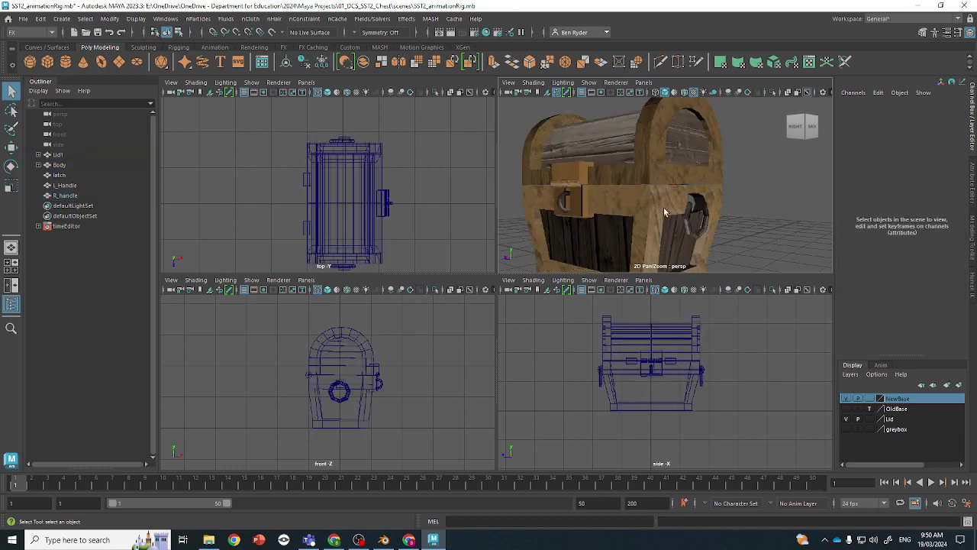
pyautogui.moveTo(574, 201); pyautogui.dragTo(584, 211)
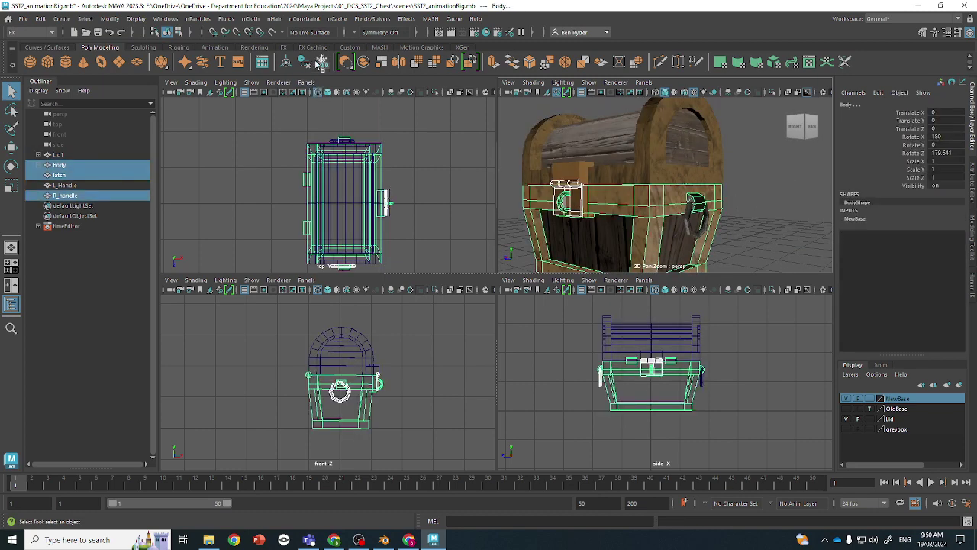
pyautogui.hotkey('ctrl', 'z')
pyautogui.hotkey('ctrl', 'z')
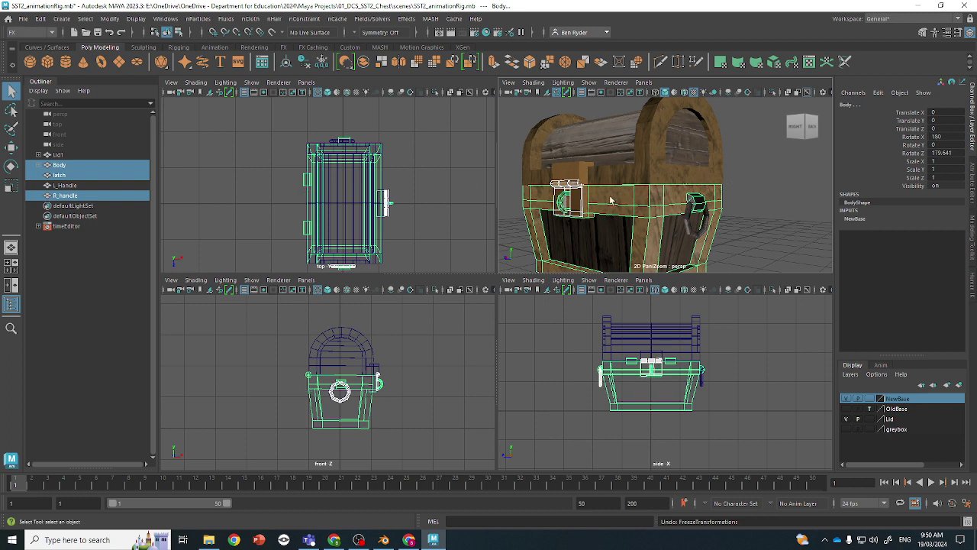
# Clear the selection of chest parts and switch to the Rigging tool set.
pyautogui.click(563, 207)
pyautogui.click(689, 209)
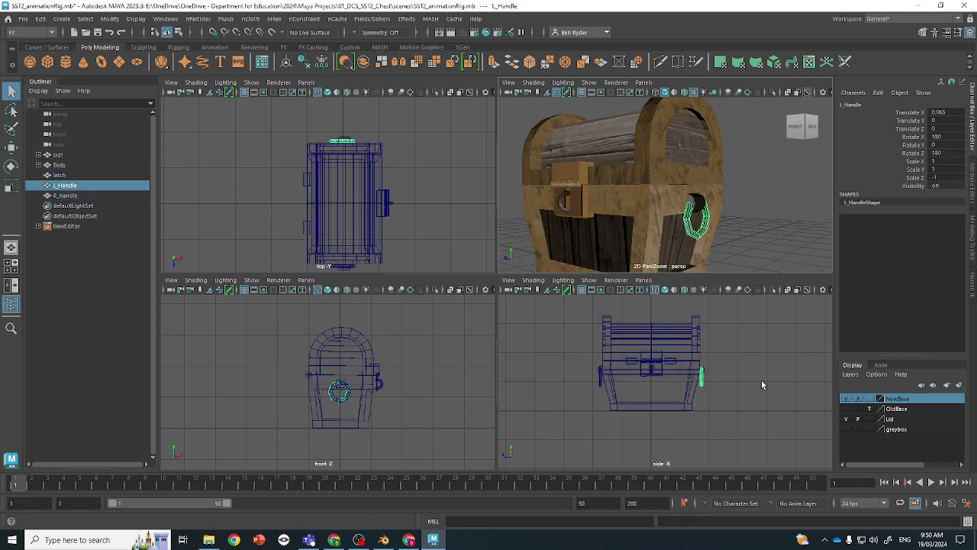
pyautogui.click(736, 405)
pyautogui.click(50, 32)
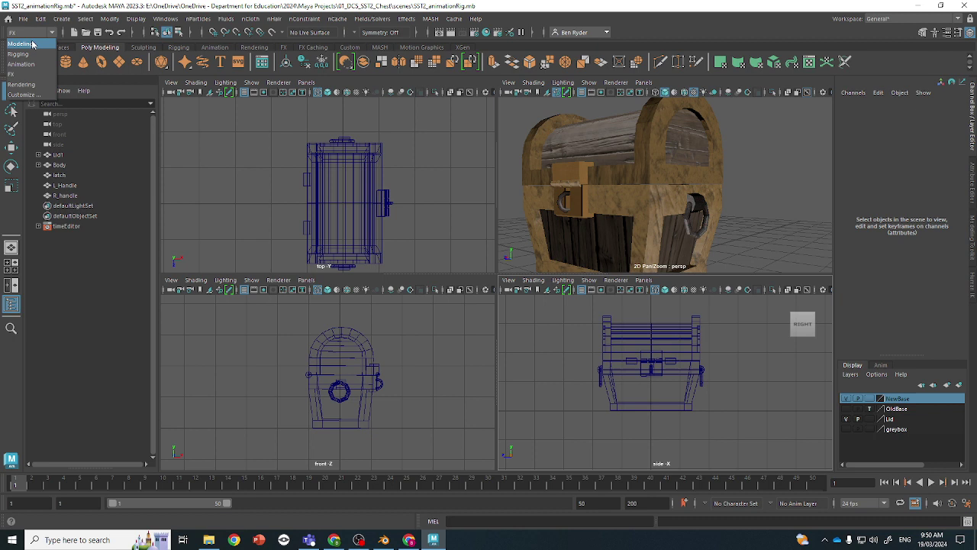
pyautogui.click(31, 57)
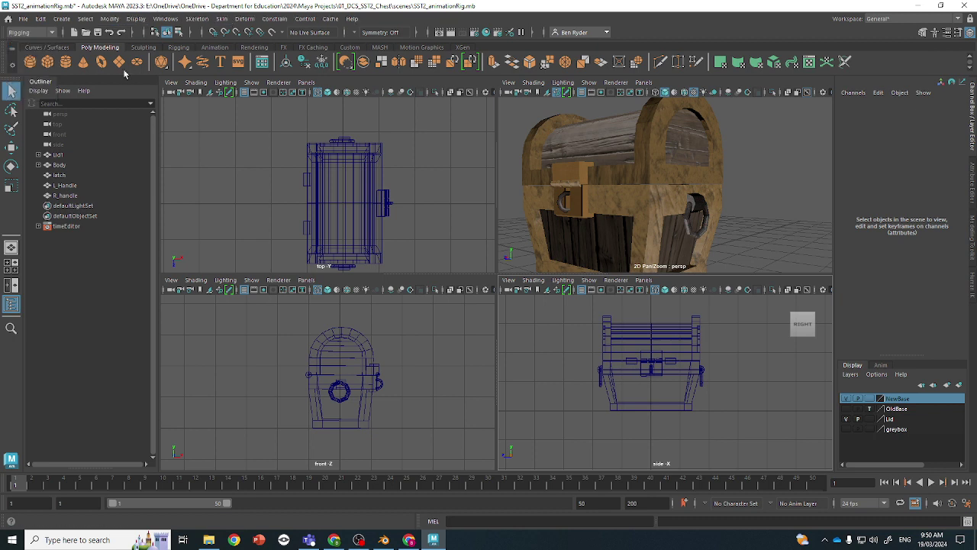
pyautogui.click(178, 48)
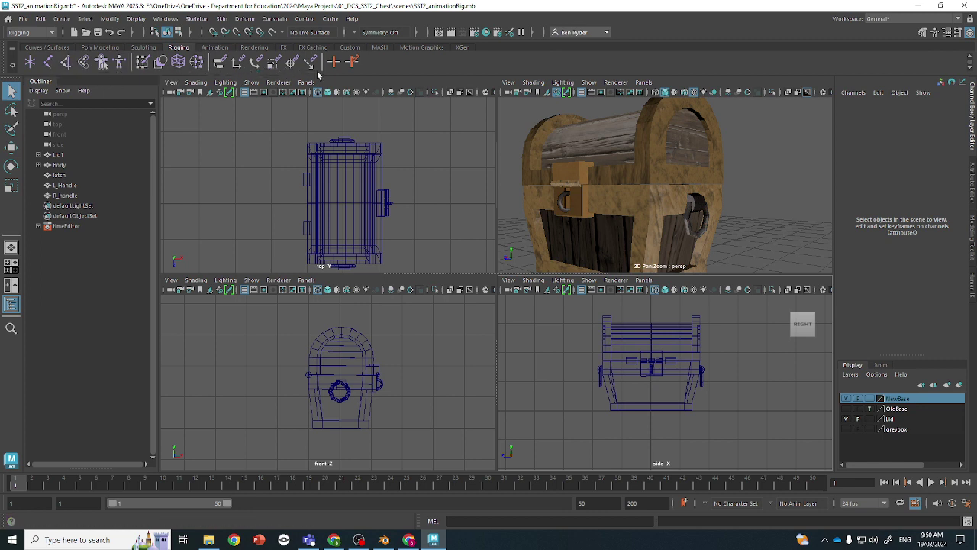
# Place a root joint at the centre of the chest's base in the front view and a second joint about 0.335 above it.
pyautogui.click(45, 64)
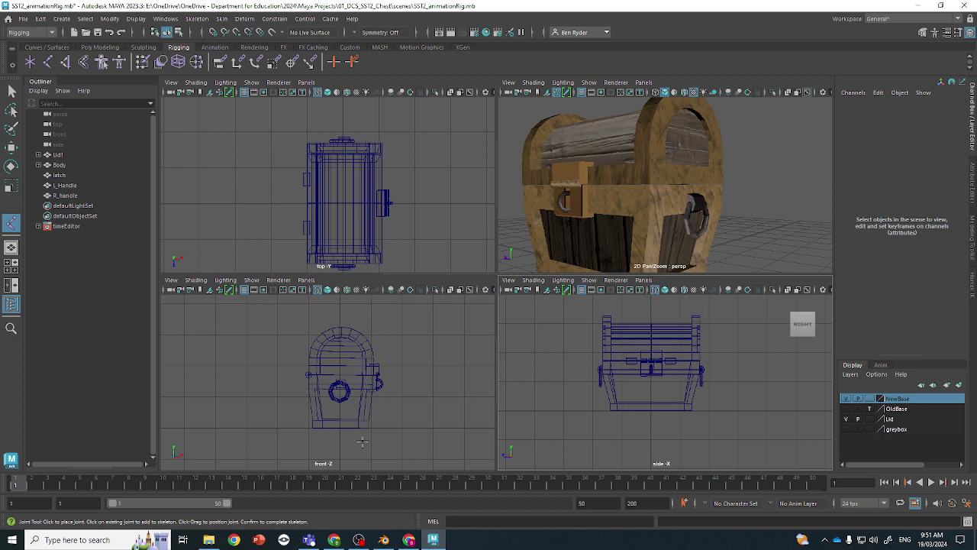
pyautogui.scroll(2, 360, 438)
pyautogui.scroll(4, 354, 373)
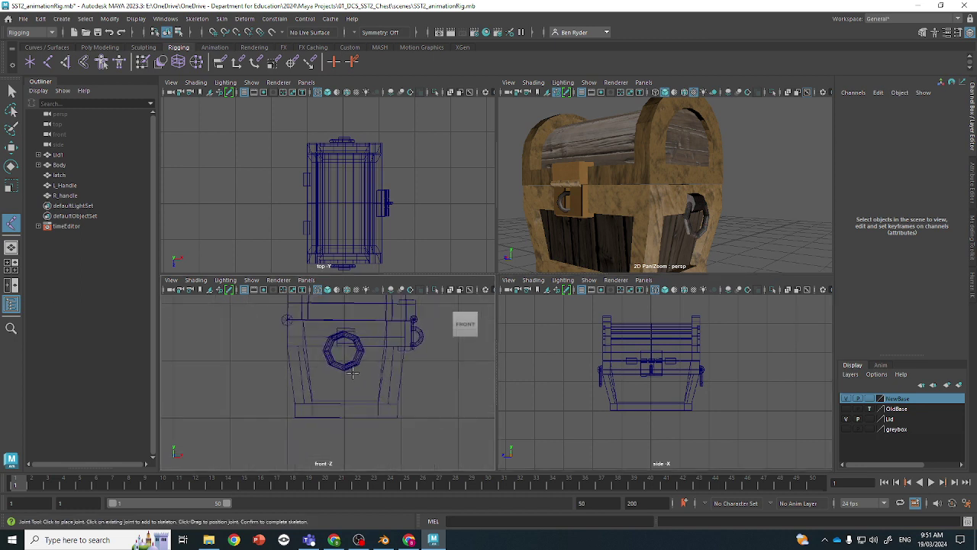
pyautogui.scroll(2, 353, 371)
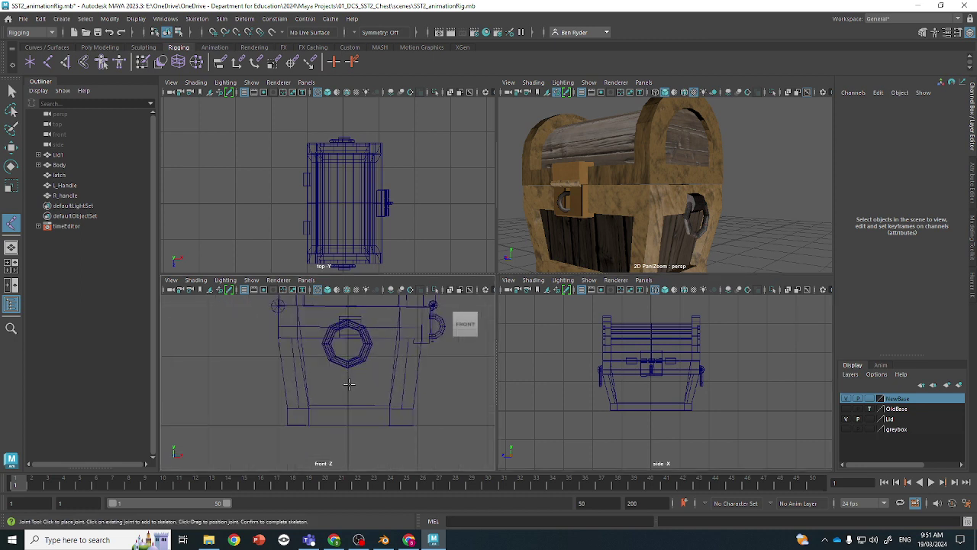
pyautogui.click(347, 425)
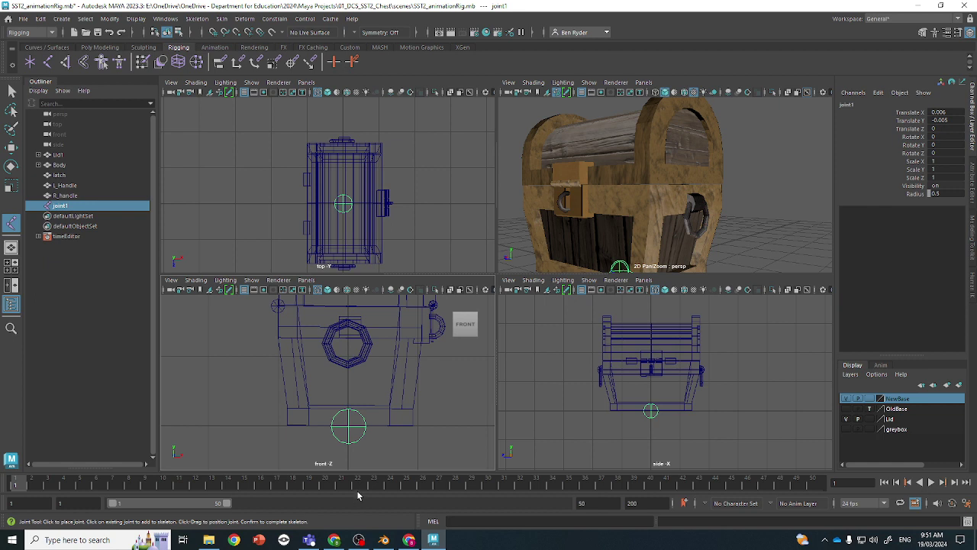
pyautogui.click(348, 401)
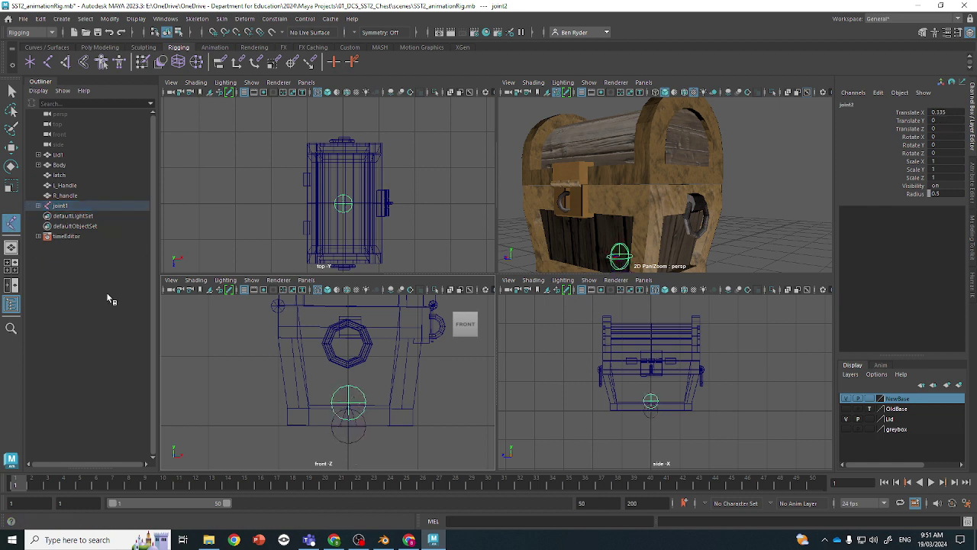
# Reduce the Joint tool's bone sizes to a short bone radius of 0.32, long bone length of about 11.1 and long bone radius of about 0.42.
pyautogui.doubleClick(10, 221)
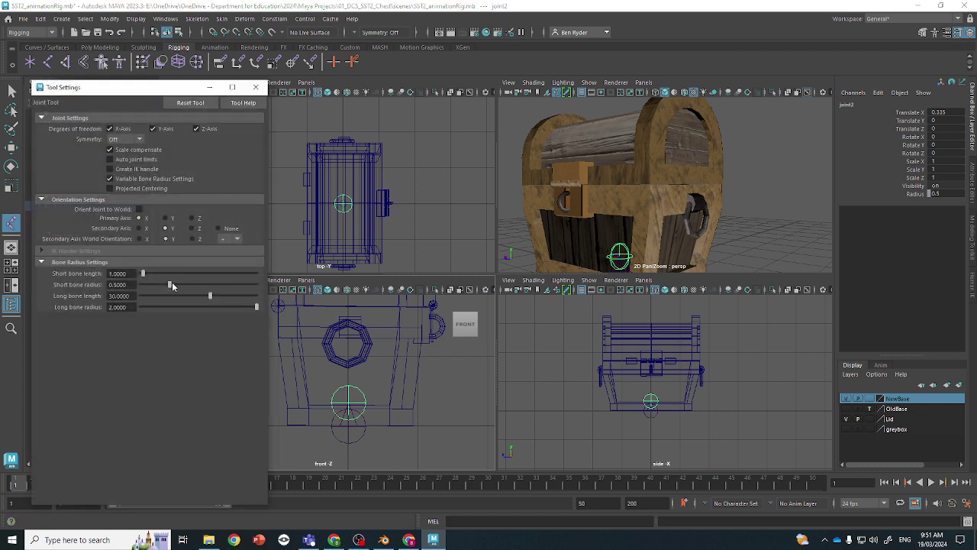
pyautogui.moveTo(210, 297); pyautogui.dragTo(183, 297)
pyautogui.click(256, 86)
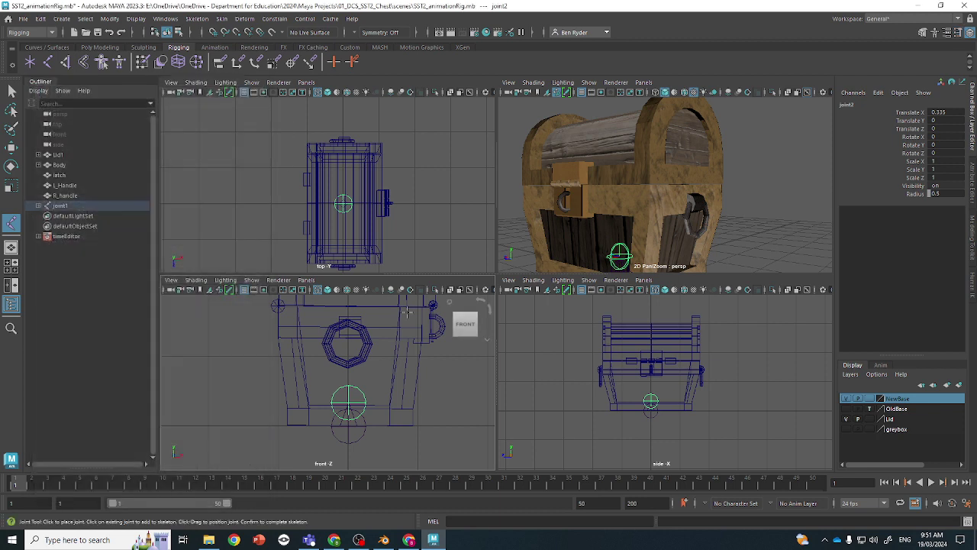
# Continue the joint chain in the front view to the lid hinge, the latch pivot and the latch's lower end, and finish it.
pyautogui.click(277, 305)
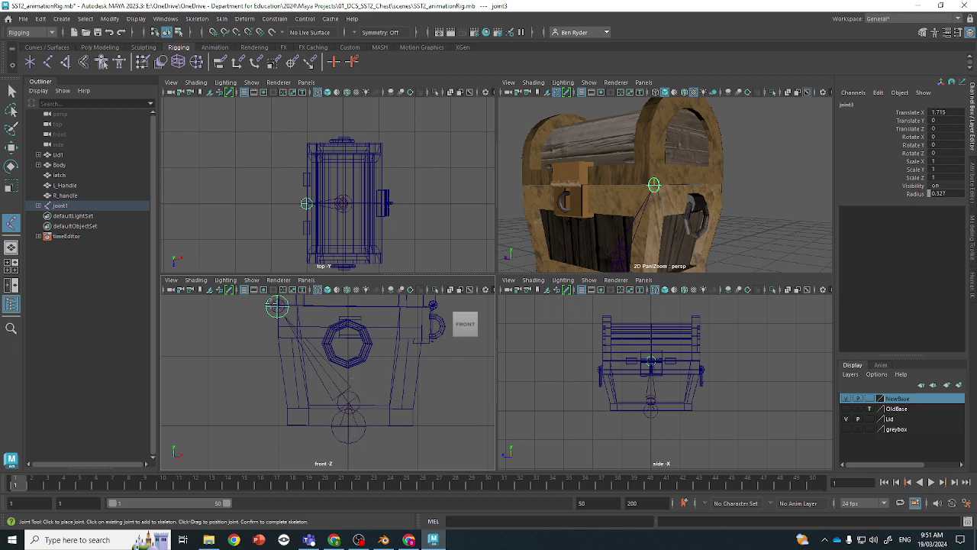
pyautogui.keyDown('alt'); pyautogui.moveTo(298, 319); pyautogui.dragTo(290, 397, button='middle'); pyautogui.keyUp('alt')
pyautogui.scroll(1, 289, 397)
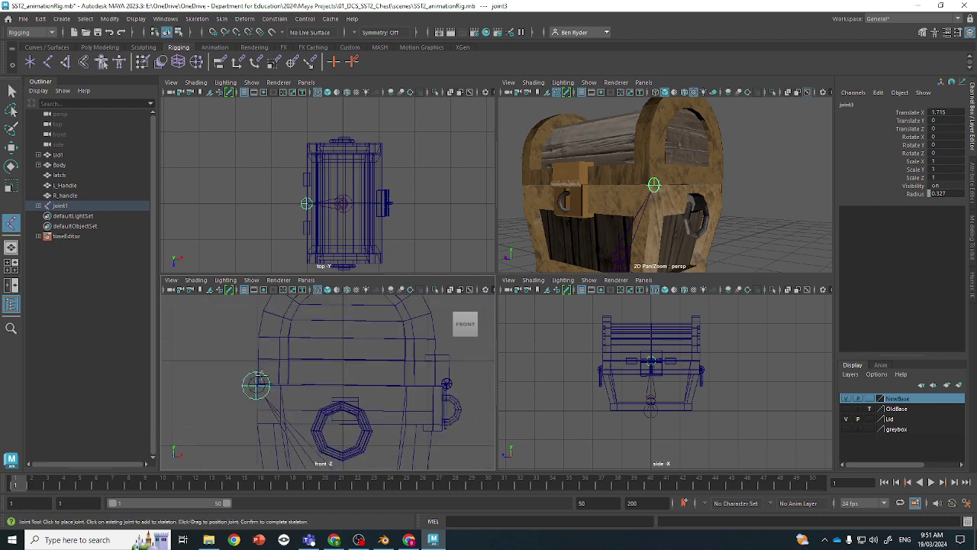
pyautogui.keyDown('alt'); pyautogui.moveTo(326, 451); pyautogui.dragTo(357, 382, button='middle'); pyautogui.keyUp('alt')
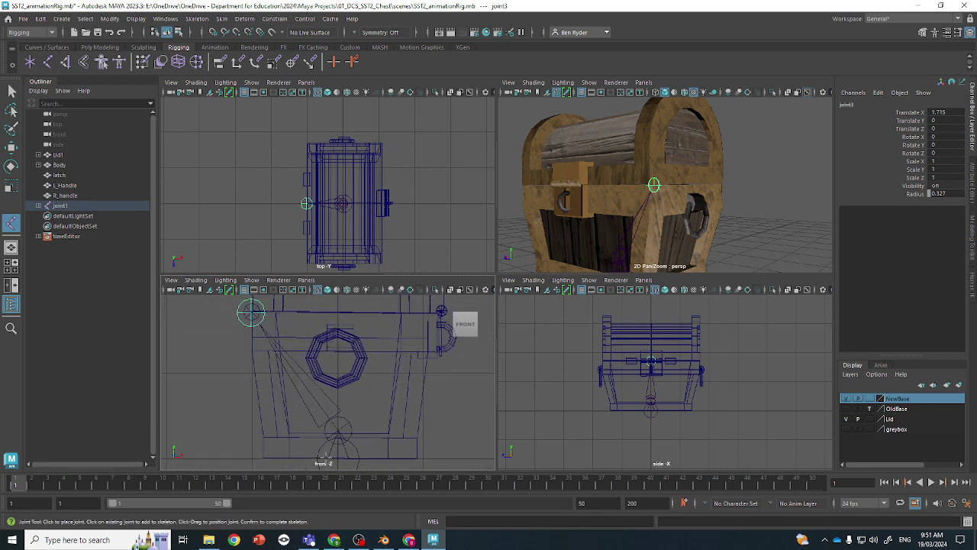
pyautogui.keyDown('alt'); pyautogui.moveTo(336, 342); pyautogui.dragTo(334, 377, button='middle'); pyautogui.keyUp('alt')
pyautogui.keyDown('alt'); pyautogui.moveTo(274, 348); pyautogui.dragTo(264, 360, button='middle'); pyautogui.keyUp('alt')
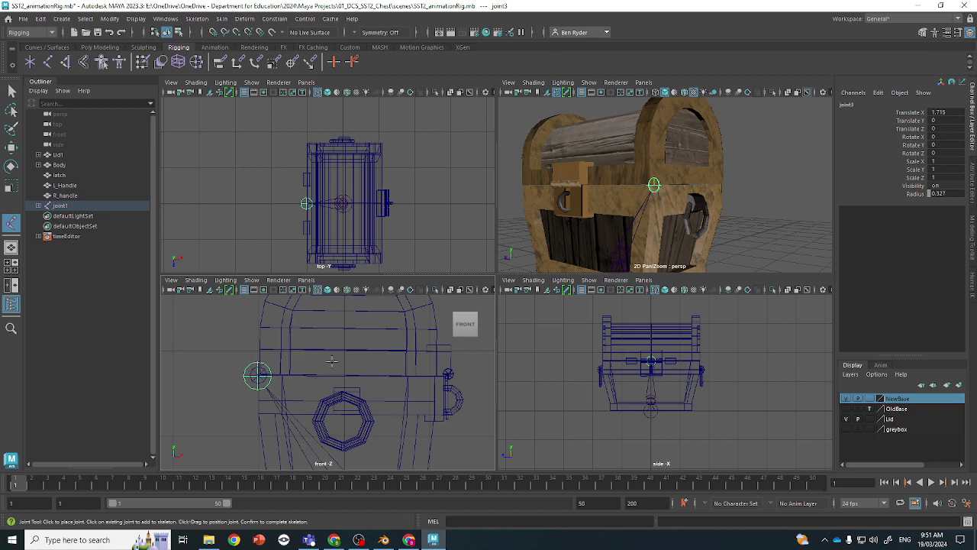
pyautogui.click(450, 374)
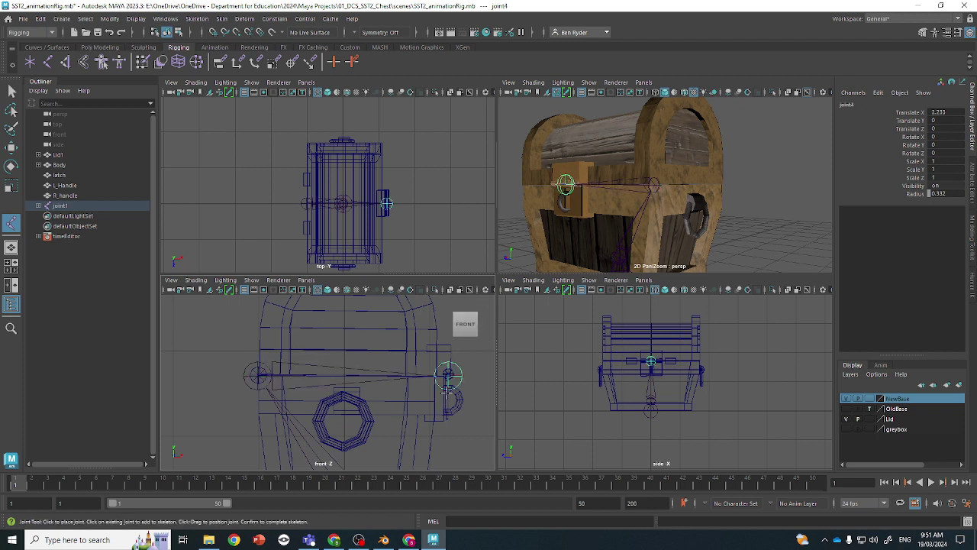
pyautogui.click(449, 420)
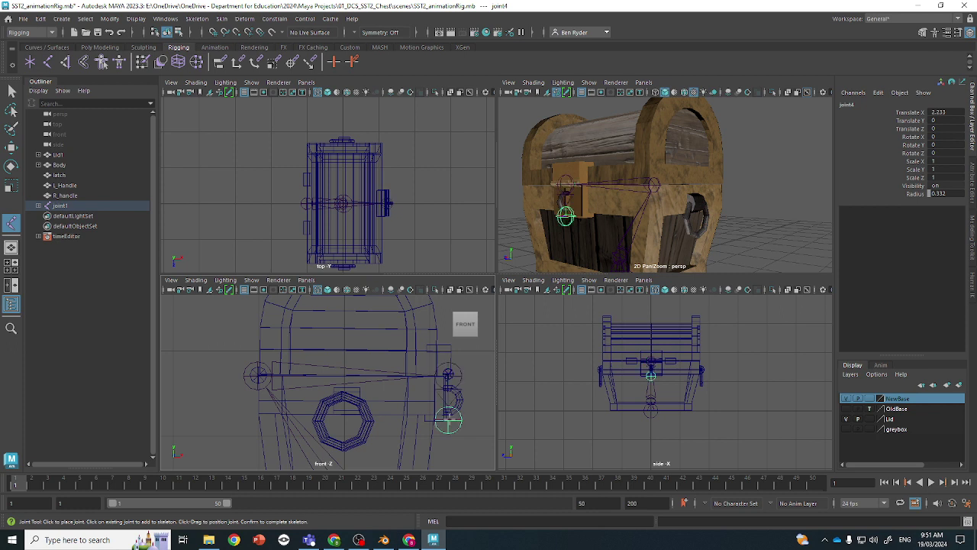
pyautogui.press('Return')
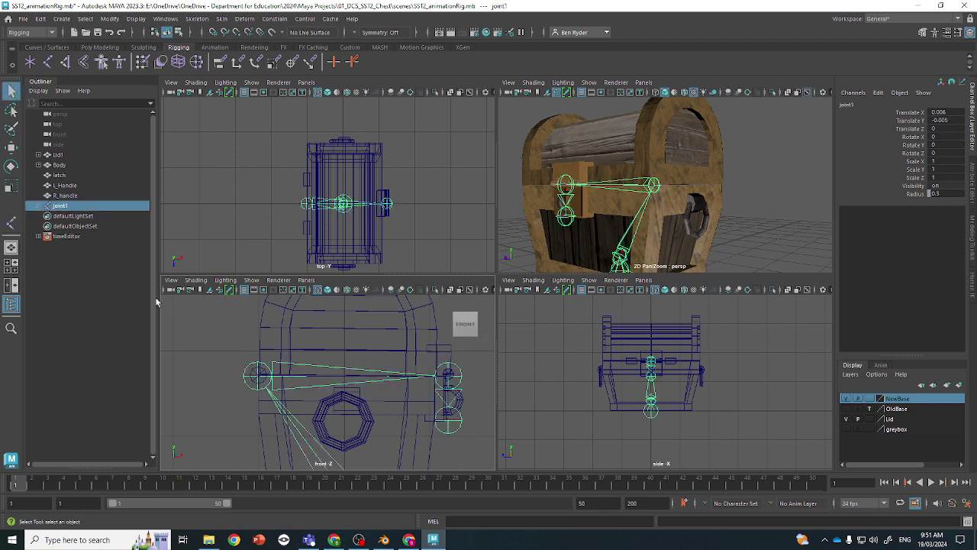
pyautogui.press('q')
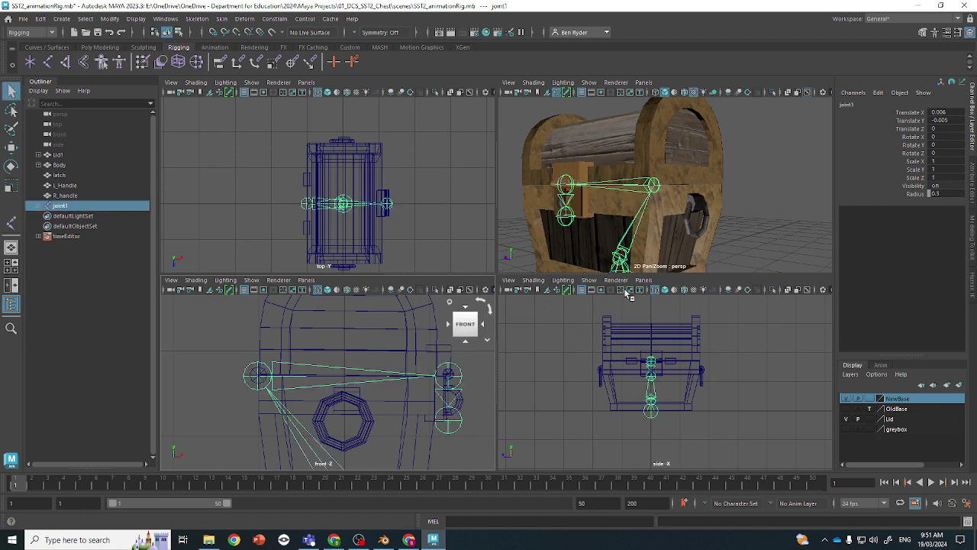
# Branch a new chain from joint2 in the side view, with joints at the L_Handle's pivot and its lower end.
pyautogui.keyDown('alt'); pyautogui.moveTo(598, 206); pyautogui.dragTo(613, 184); pyautogui.keyUp('alt')
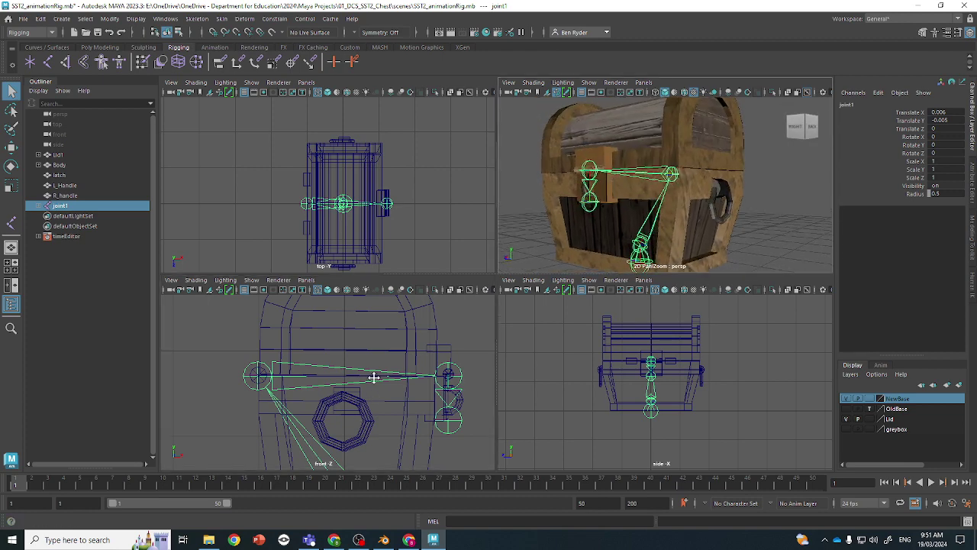
pyautogui.keyDown('alt'); pyautogui.moveTo(373, 375); pyautogui.dragTo(377, 327, button='middle'); pyautogui.keyUp('alt')
pyautogui.click(11, 222)
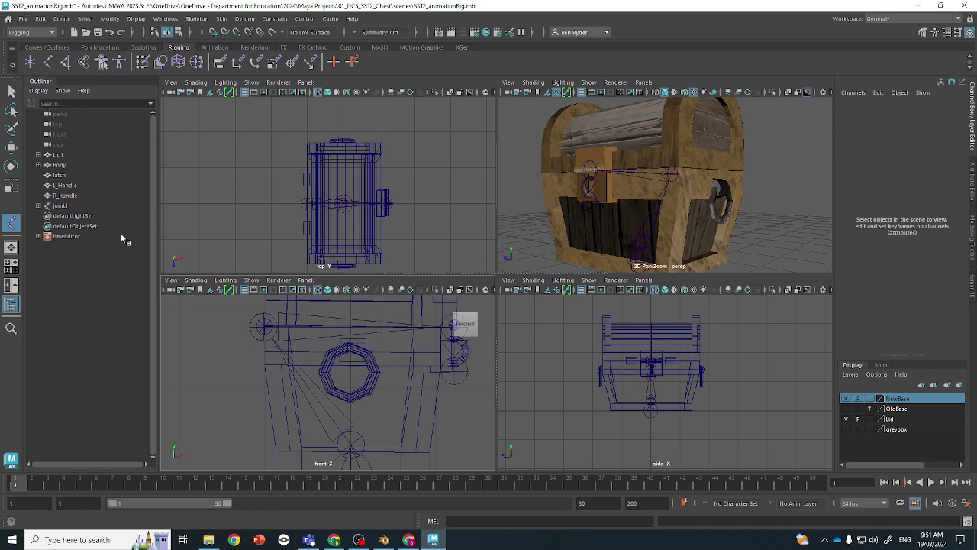
pyautogui.keyDown('alt'); pyautogui.moveTo(350, 452); pyautogui.dragTo(350, 394, button='middle'); pyautogui.keyUp('alt')
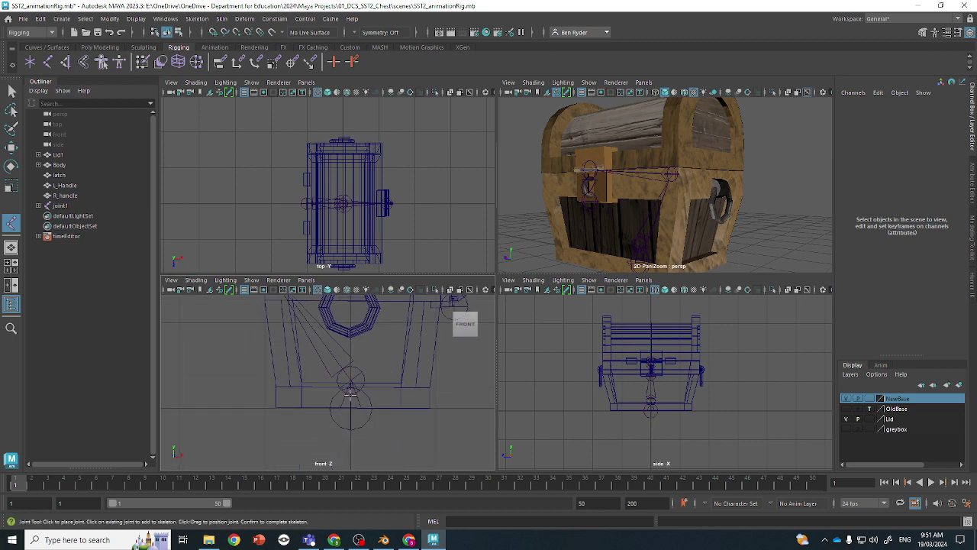
pyautogui.click(59, 206)
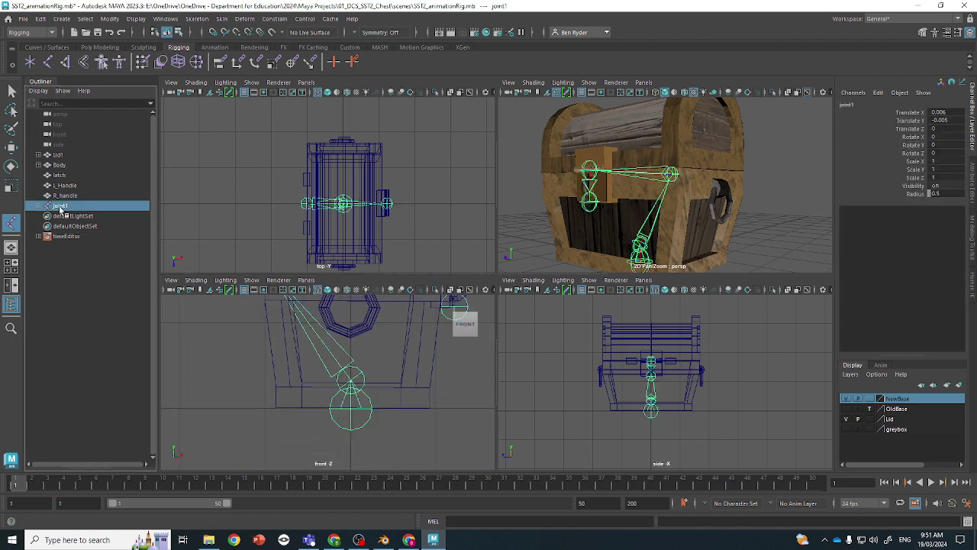
pyautogui.click(38, 206)
pyautogui.click(66, 216)
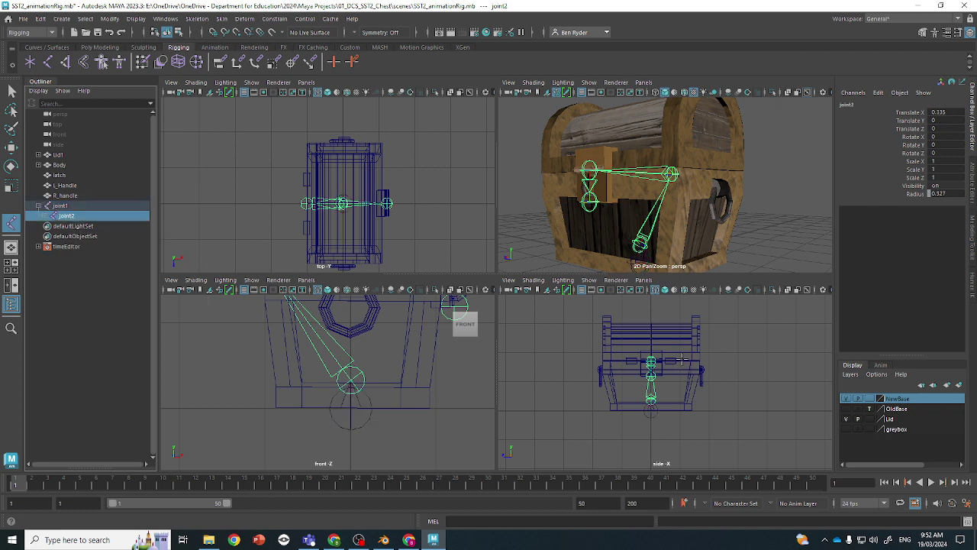
pyautogui.scroll(3, 682, 358)
pyautogui.press('y')
pyautogui.click(731, 359)
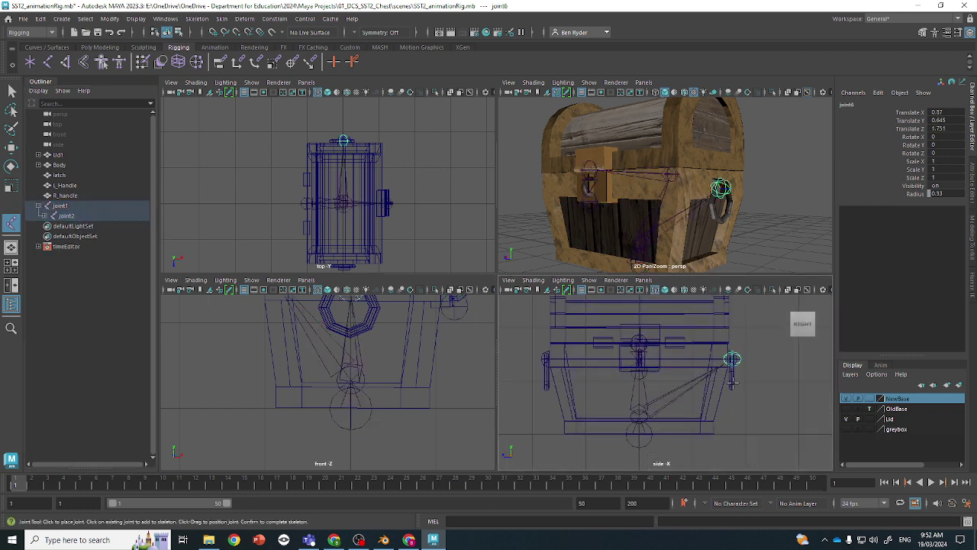
pyautogui.click(731, 388)
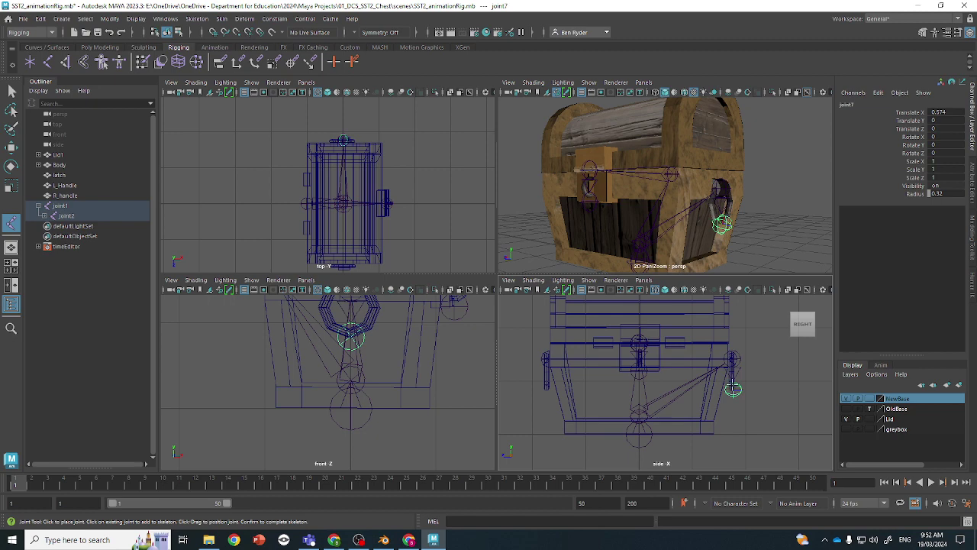
# Check the Joint tool settings and examine the new joints near the chest's base and handle.
pyautogui.doubleClick(10, 222)
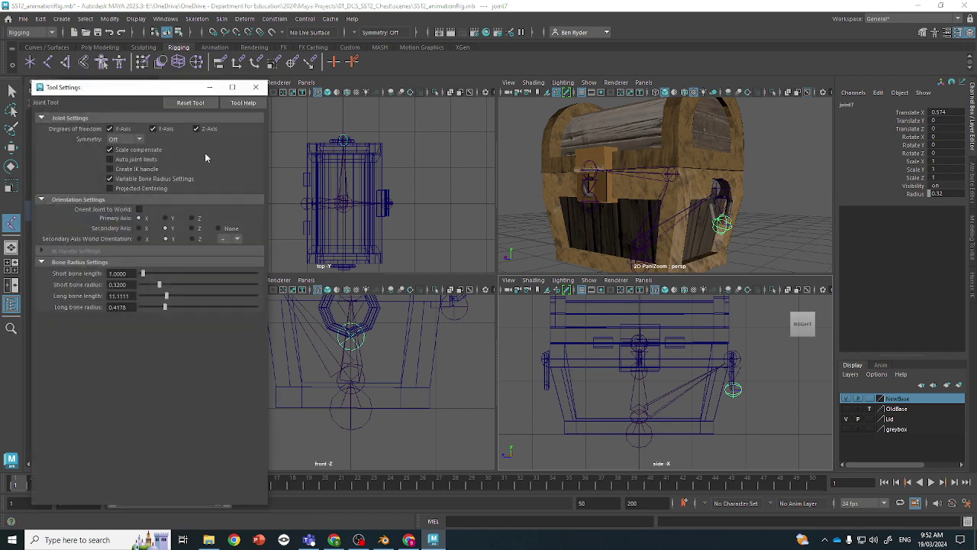
pyautogui.click(255, 86)
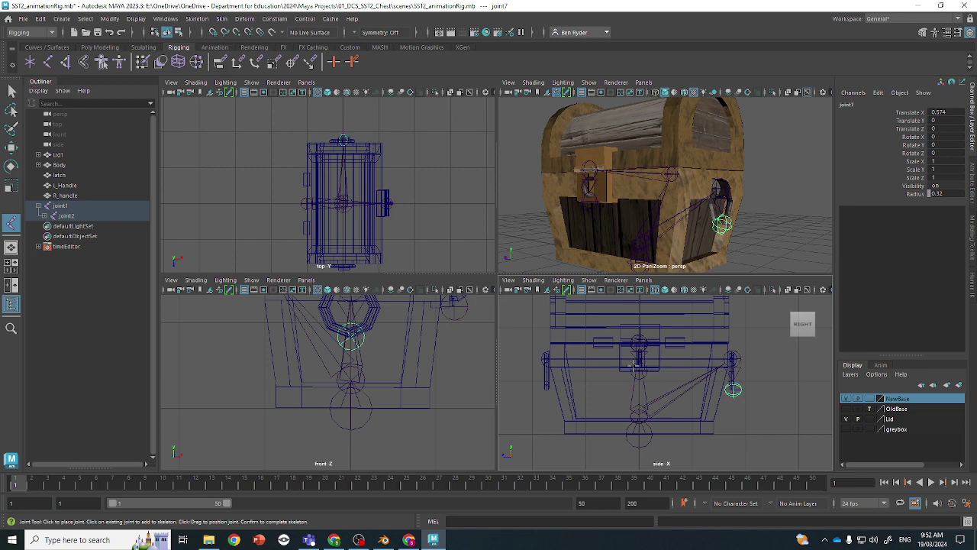
pyautogui.scroll(3, 737, 229)
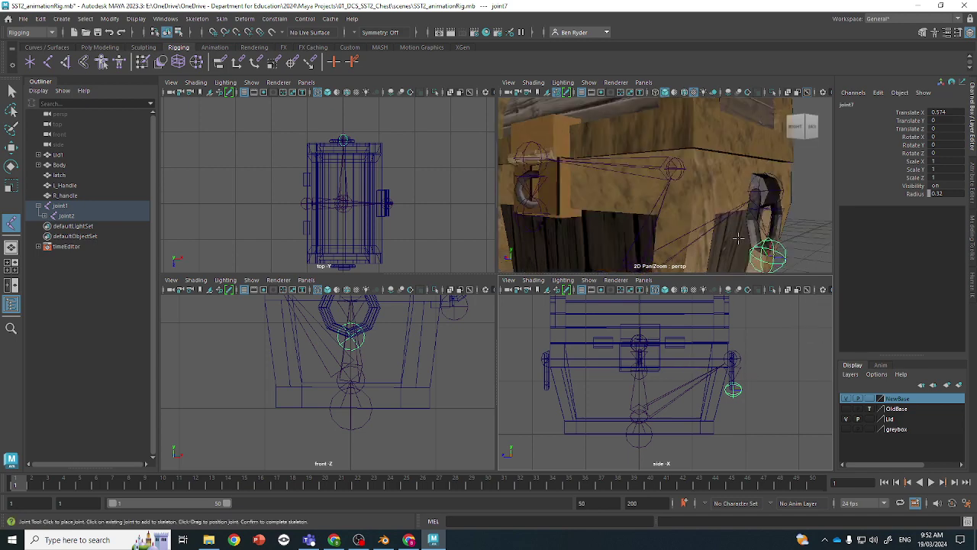
pyautogui.keyDown('alt'); pyautogui.moveTo(737, 249); pyautogui.dragTo(716, 193); pyautogui.keyUp('alt')
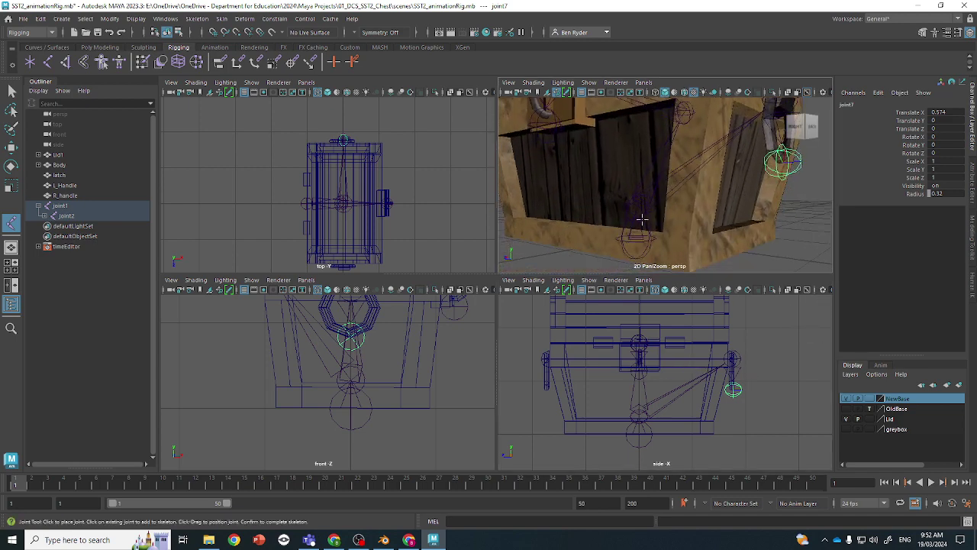
# Branch another chain from joint2 in the side view to the R_handle's pivot and lower end, and finish the skeleton.
pyautogui.click(66, 216)
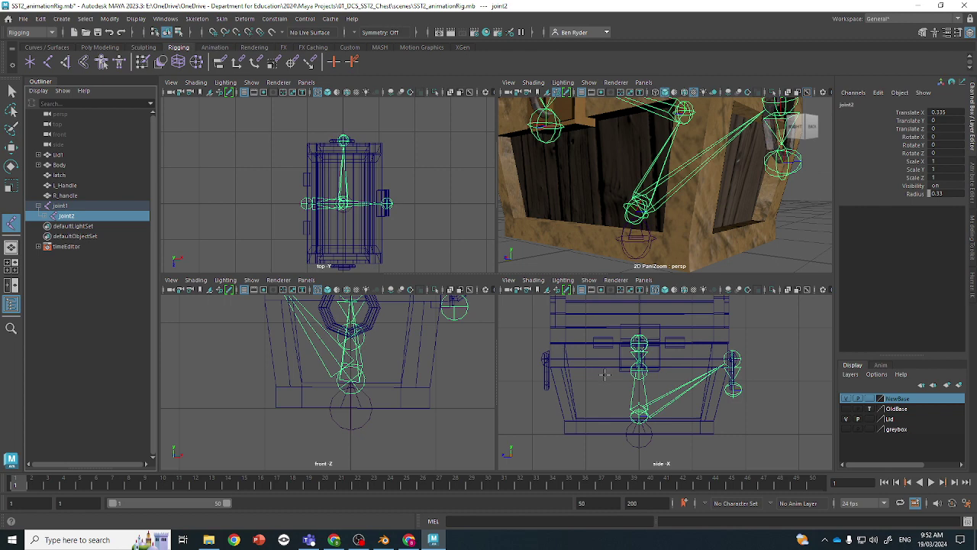
pyautogui.click(546, 357)
pyautogui.hotkey('ctrl', 'z')
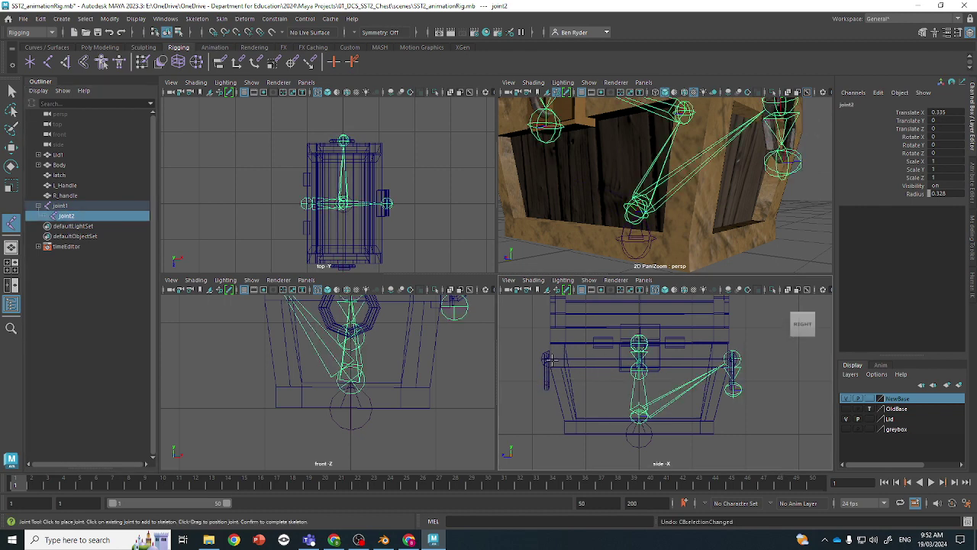
pyautogui.click(548, 359)
pyautogui.click(547, 386)
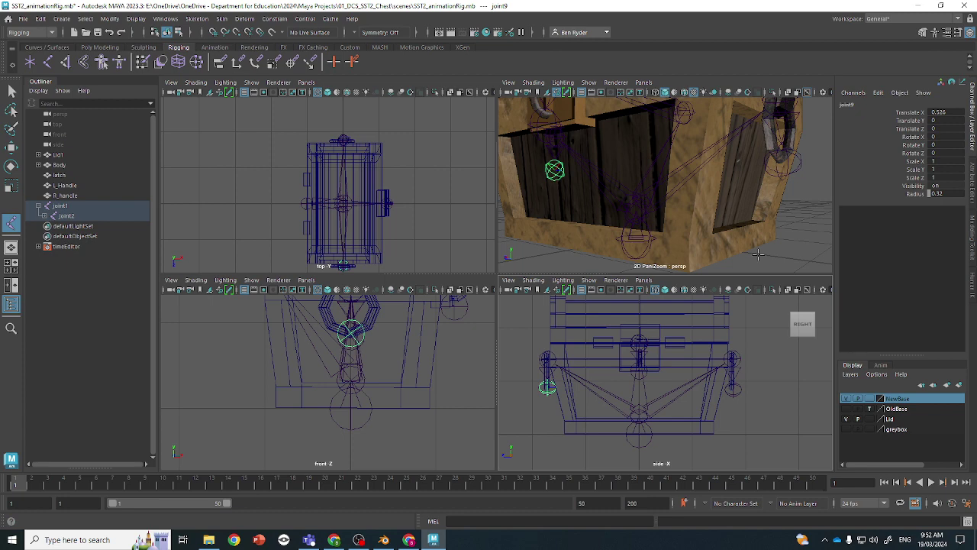
pyautogui.press('Return')
pyautogui.press('w')
pyautogui.scroll(-5, 725, 205)
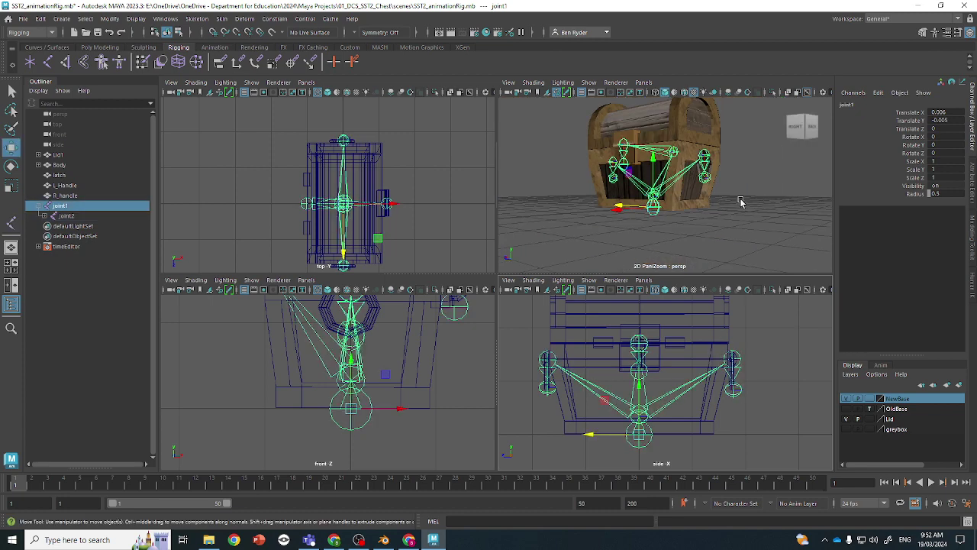
pyautogui.moveTo(740, 200)
pyautogui.keyDown('alt'); pyautogui.mouseDown()
pyautogui.moveTo(689, 227)
pyautogui.moveTo(786, 209)
pyautogui.moveTo(732, 211)
pyautogui.mouseUp(); pyautogui.keyUp('alt')
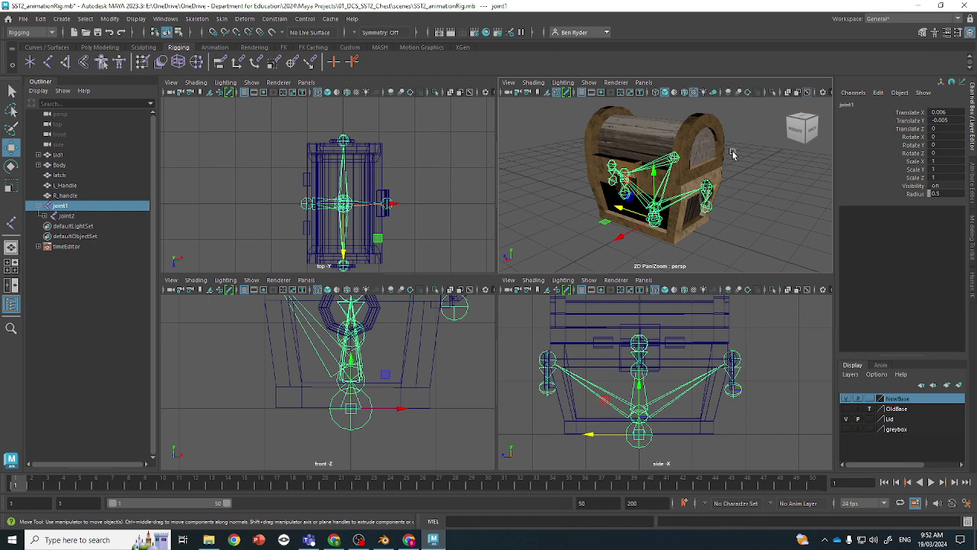
pyautogui.click(696, 140)
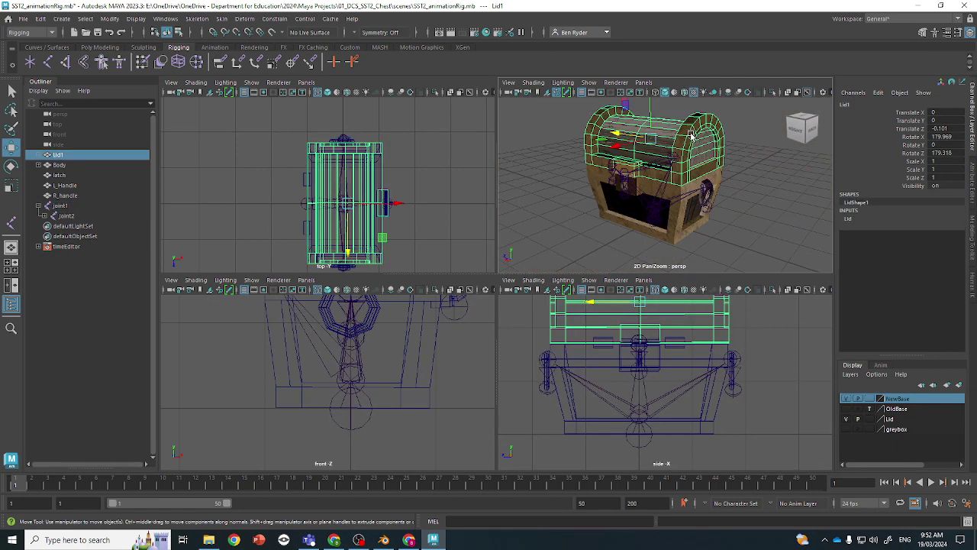
pyautogui.press('space')
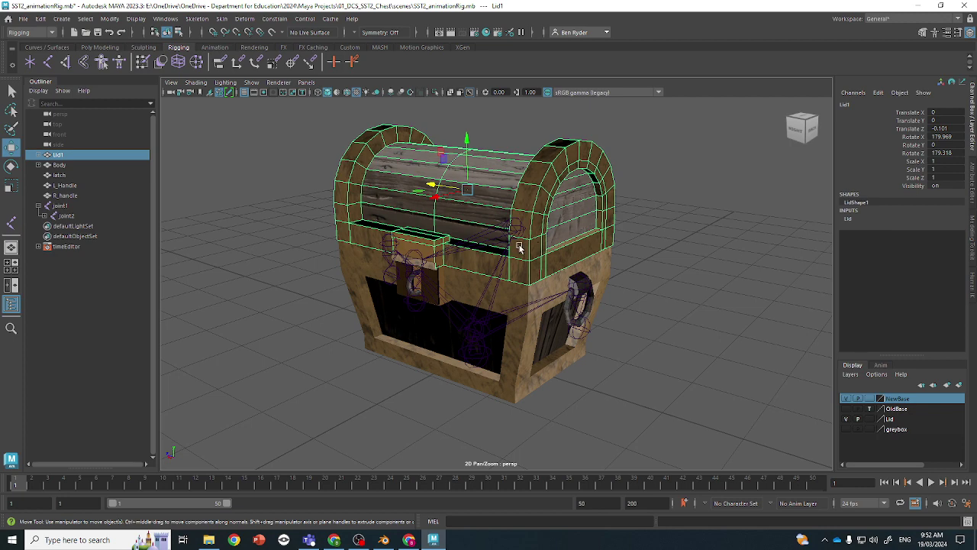
pyautogui.click(484, 242)
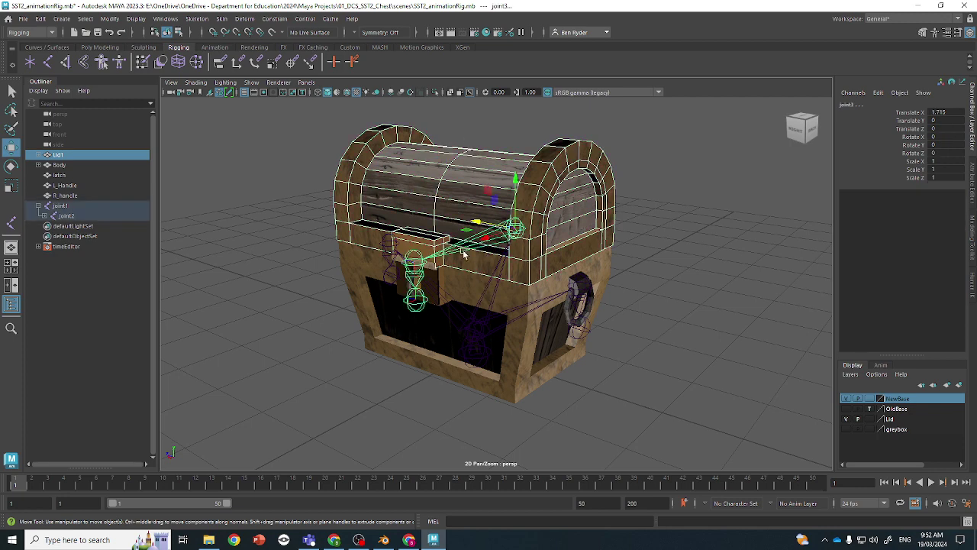
pyautogui.click(40, 19)
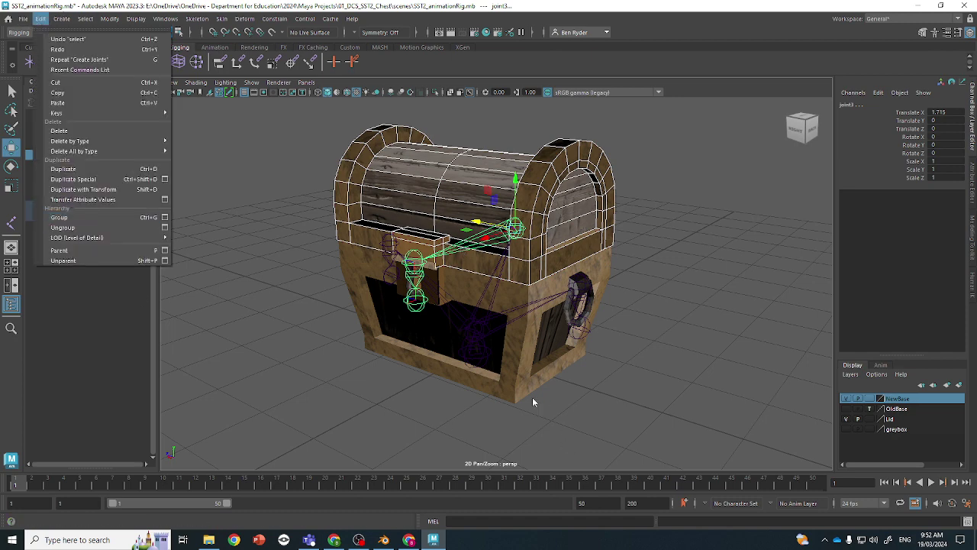
pyautogui.click(65, 253)
# Parent the chest's Body mesh to joint1 at the base of the skeleton.
pyautogui.click(494, 367)
pyautogui.keyDown('shift'); pyautogui.click(481, 364); pyautogui.keyUp('shift')
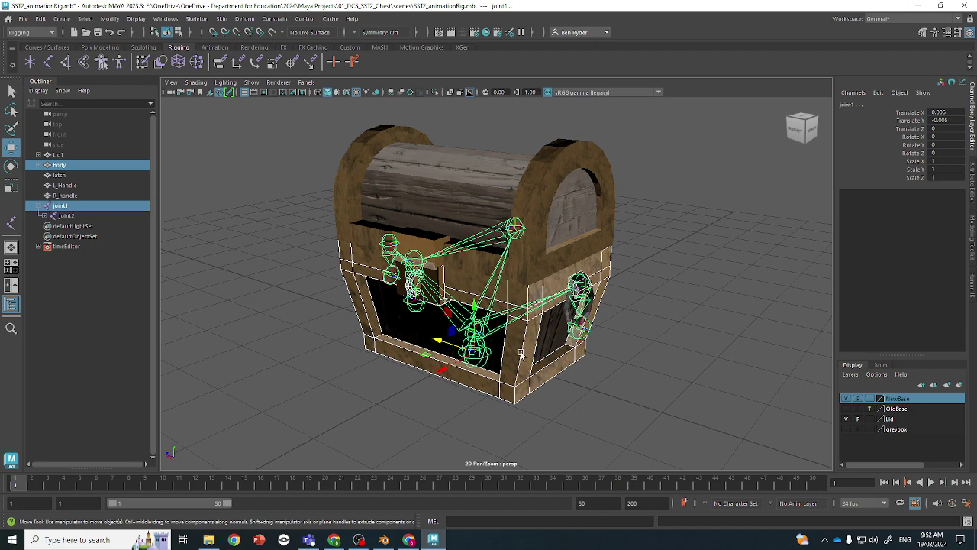
pyautogui.press('p')
# Rotate joint1 freely to test how the parented body follows, and undo the rotation.
pyautogui.click(487, 356)
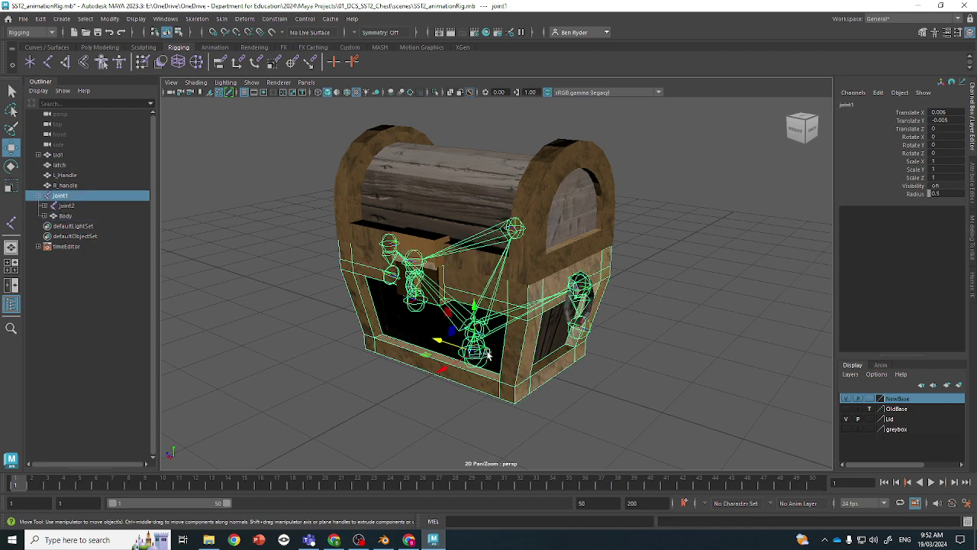
pyautogui.press('e')
pyautogui.moveTo(491, 345)
pyautogui.mouseDown()
pyautogui.moveTo(479, 342)
pyautogui.moveTo(496, 338)
pyautogui.mouseUp()
pyautogui.hotkey('ctrl', 'z')
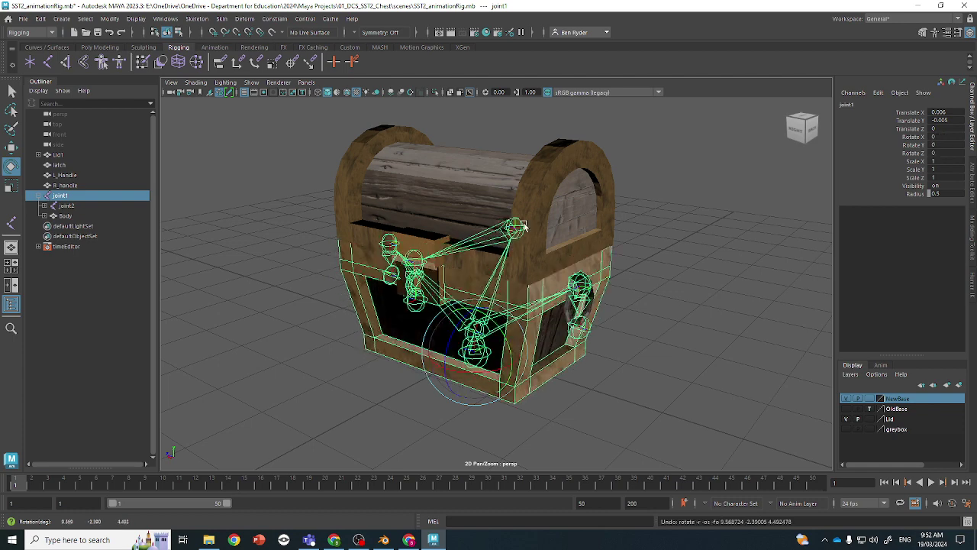
pyautogui.press('q')
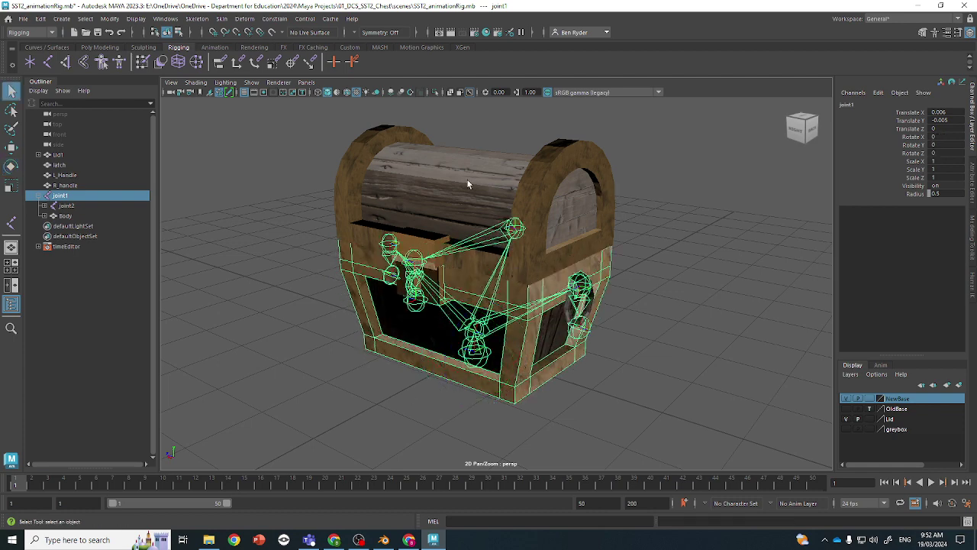
# Parent the Lid1 mesh to joint3 at the lid hinge.
pyautogui.click(475, 234)
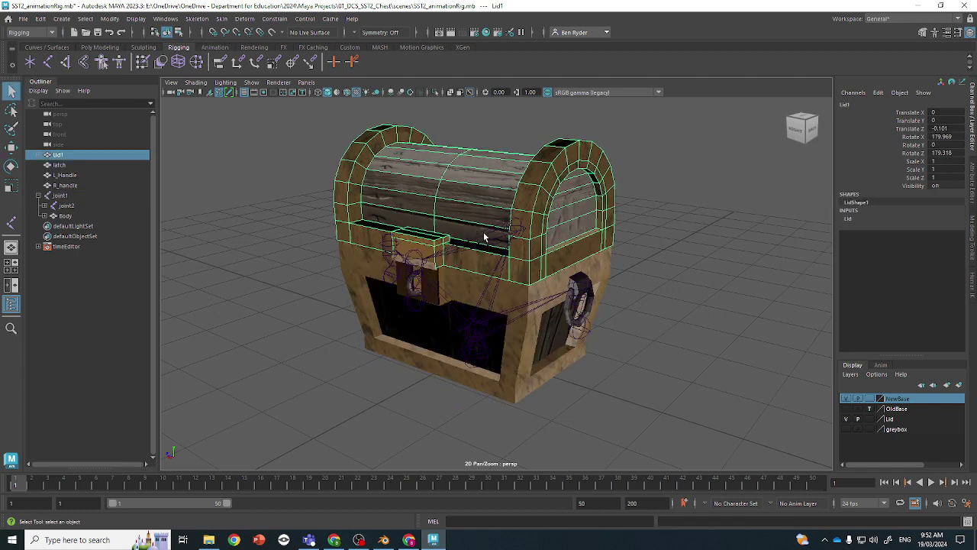
pyautogui.keyDown('shift'); pyautogui.click(484, 237); pyautogui.keyUp('shift')
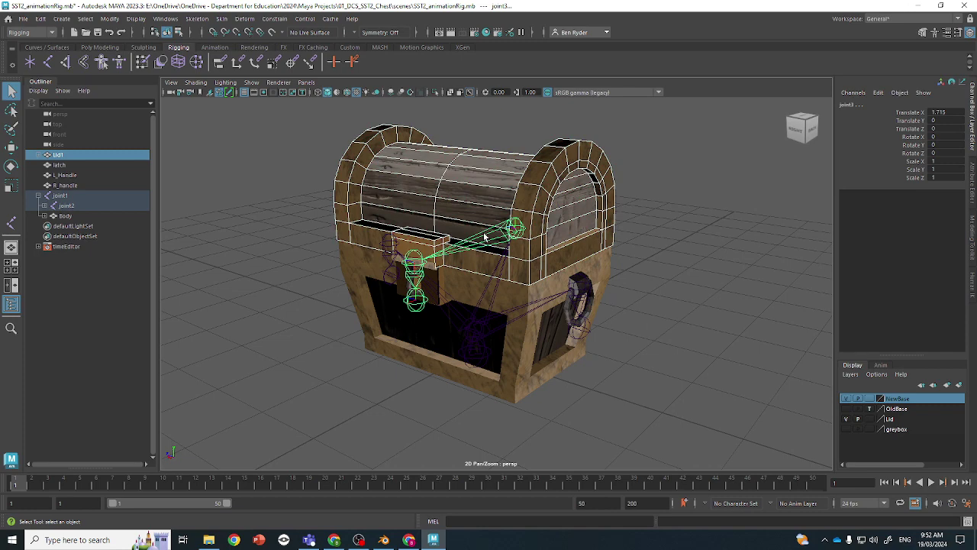
pyautogui.press('p')
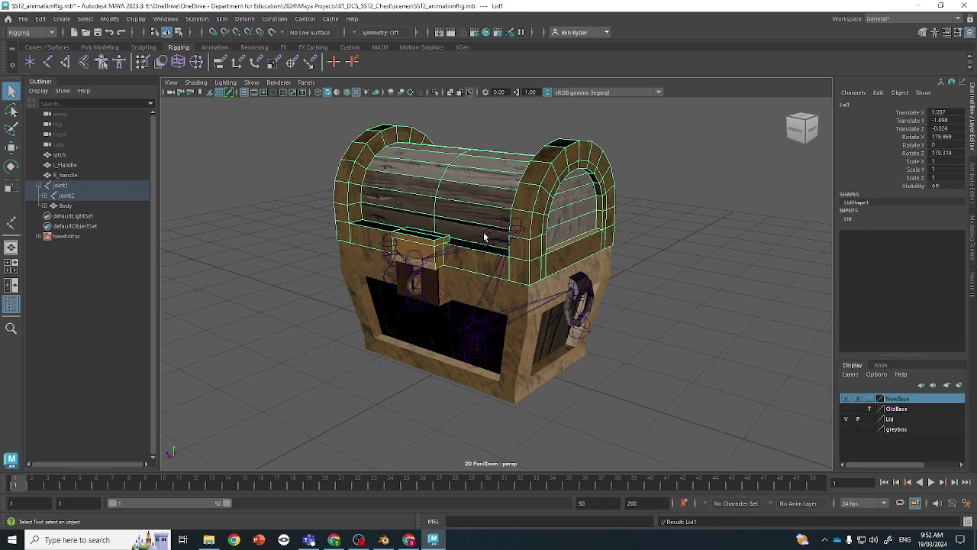
# Parent the latch mesh to joint4 at the latch pivot.
pyautogui.click(413, 304)
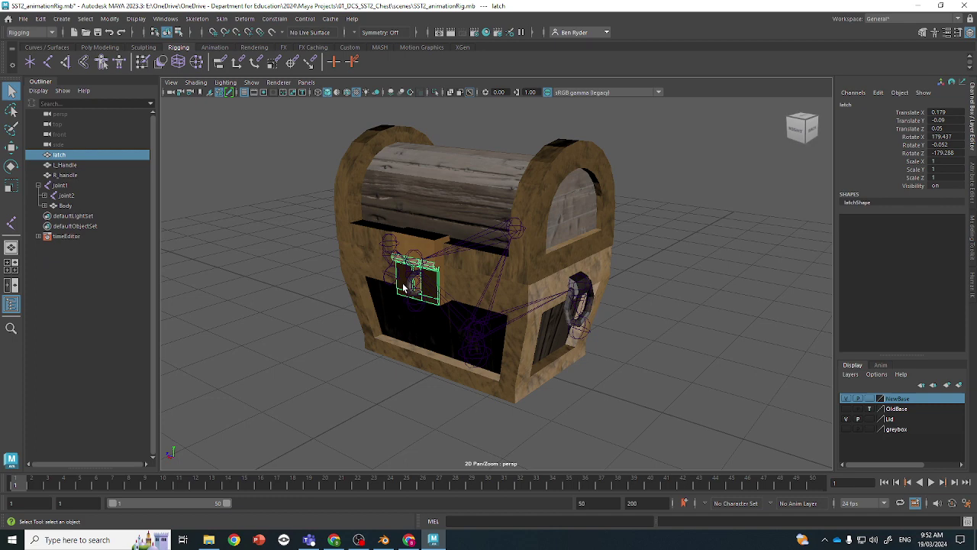
pyautogui.keyDown('shift'); pyautogui.click(412, 285); pyautogui.keyUp('shift')
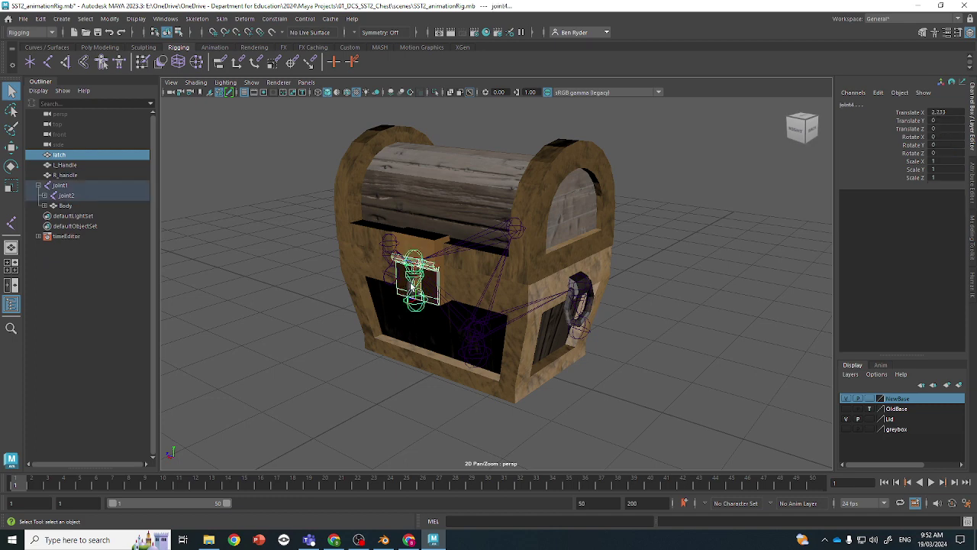
pyautogui.press('p')
pyautogui.click(412, 285)
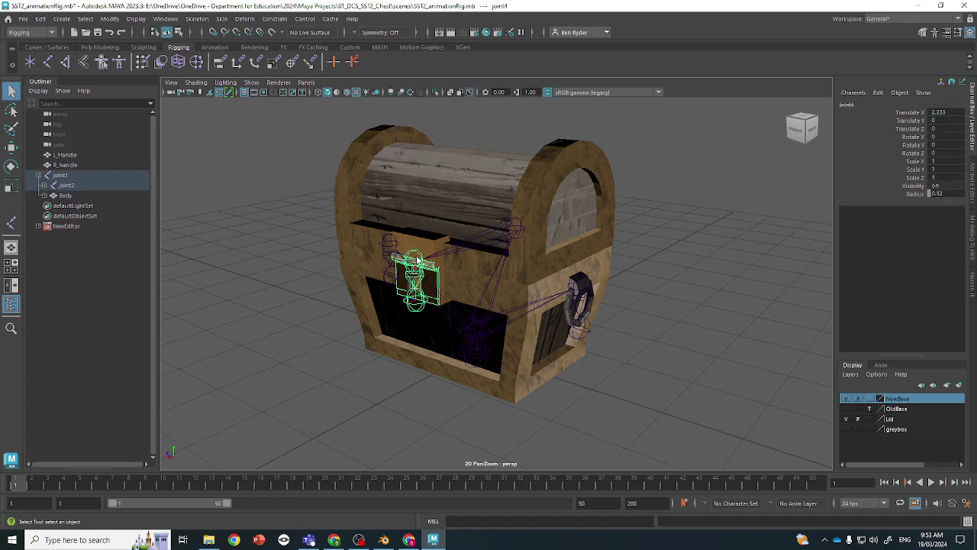
# Parent the L_Handle mesh to the joint at that handle's pivot.
pyautogui.click(575, 309)
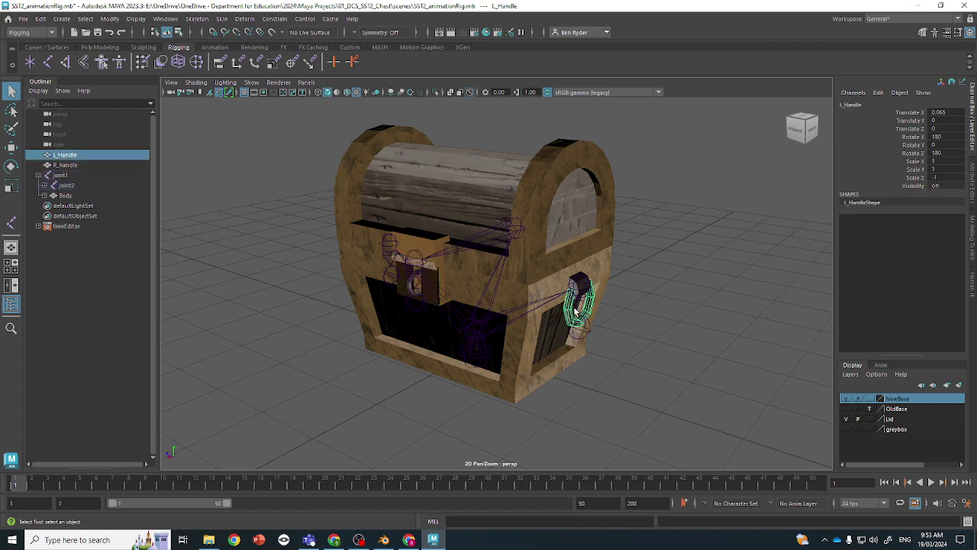
pyautogui.keyDown('shift'); pyautogui.click(583, 313); pyautogui.keyUp('shift')
pyautogui.click(564, 316)
pyautogui.keyDown('shift'); pyautogui.click(580, 310); pyautogui.keyUp('shift')
pyautogui.press('p')
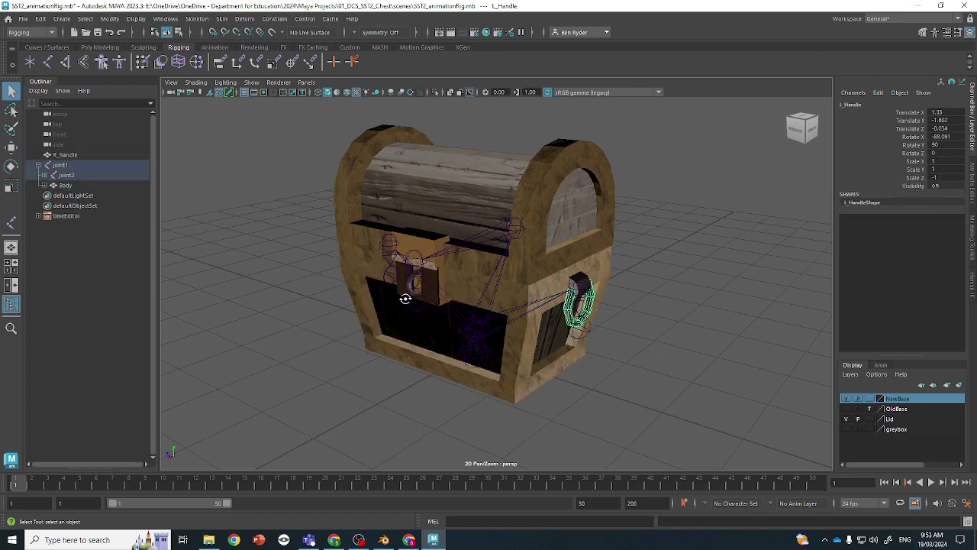
# Parent the R_handle mesh to joint8 at its pivot on the opposite end of the chest.
pyautogui.keyDown('alt'); pyautogui.moveTo(405, 299); pyautogui.dragTo(519, 302); pyautogui.keyUp('alt')
pyautogui.click(495, 300)
pyautogui.keyDown('shift'); pyautogui.click(508, 300); pyautogui.keyUp('shift')
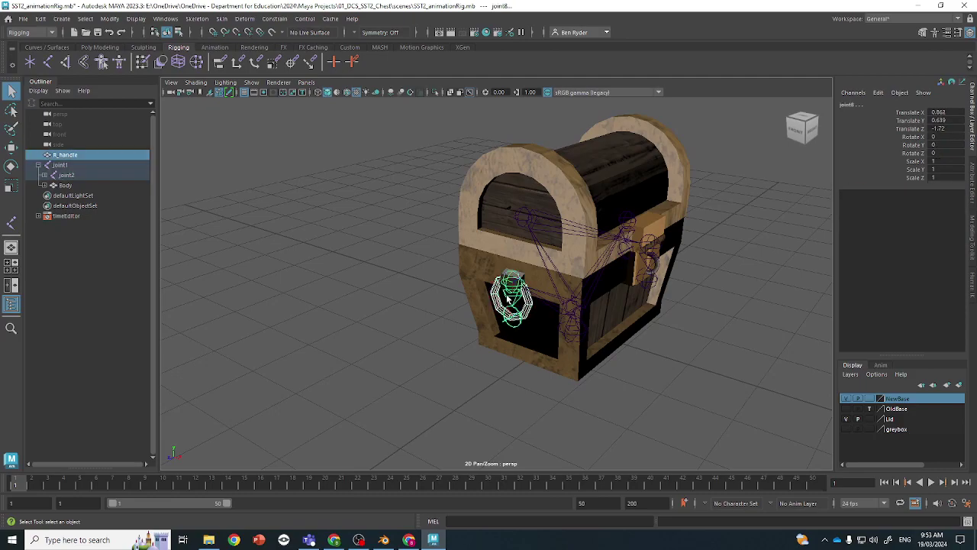
pyautogui.press('p')
# Key joint1 in its unrotated rest pose at frames 1 and 24, undoing any trial rotation.
pyautogui.click(564, 326)
pyautogui.keyDown('alt'); pyautogui.moveTo(632, 320); pyautogui.dragTo(539, 308); pyautogui.keyUp('alt')
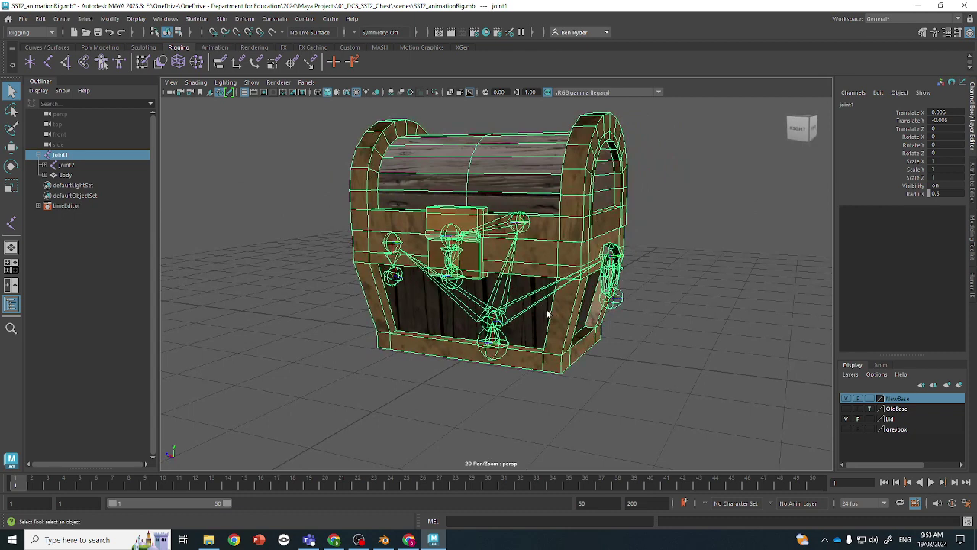
pyautogui.scroll(-5, 612, 306)
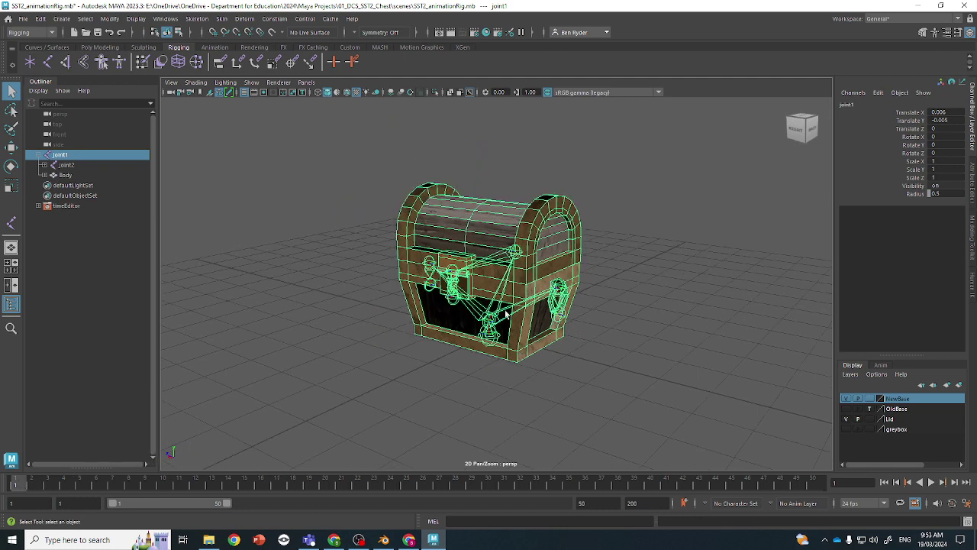
pyautogui.press('s')
pyautogui.moveTo(14, 487); pyautogui.dragTo(400, 488)
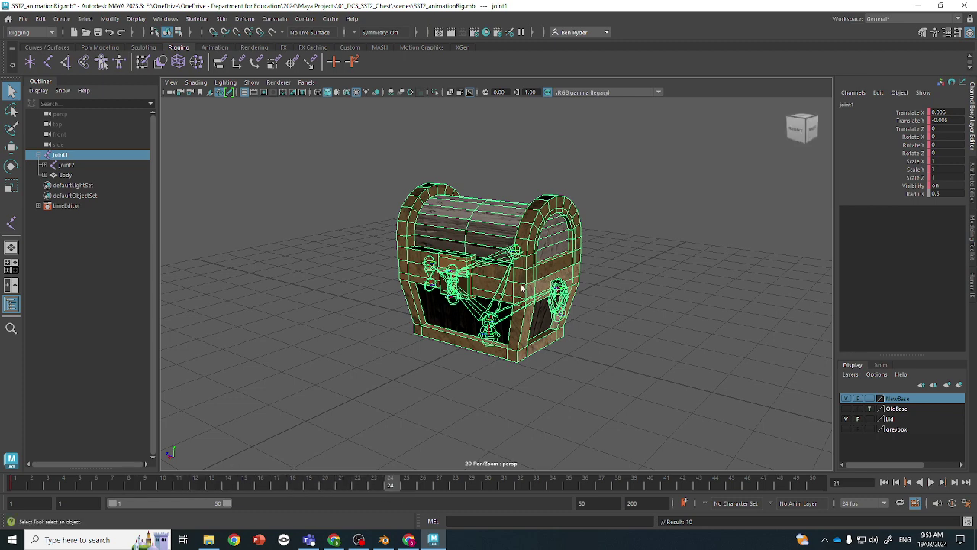
pyautogui.press('e')
pyautogui.moveTo(452, 371); pyautogui.dragTo(463, 381)
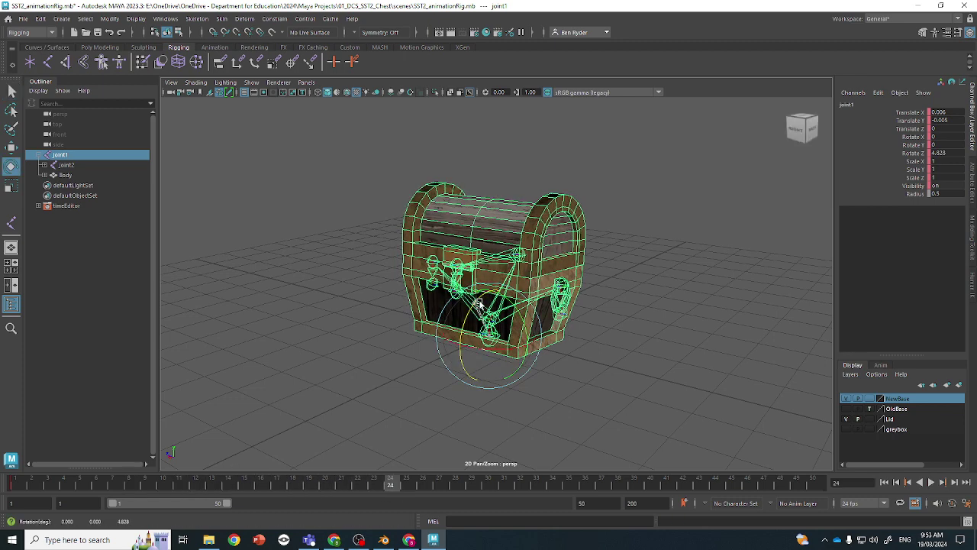
pyautogui.hotkey('ctrl', 'z')
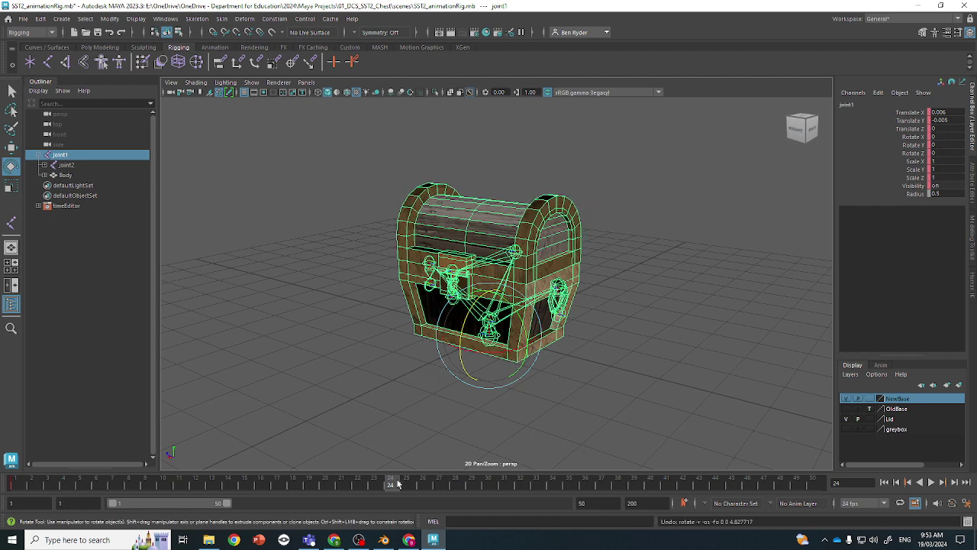
# Rotate and key joint1 at frame 13 (about -8.4, -8.3, 1.7) and at frame 9 (about 9.8, 8.3, 1.6).
pyautogui.click(213, 489)
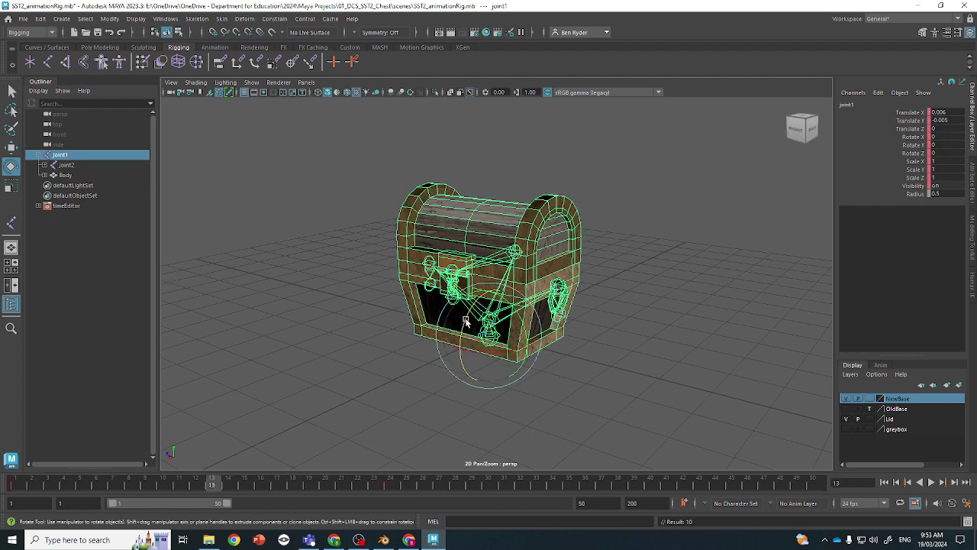
pyautogui.moveTo(494, 326); pyautogui.dragTo(479, 316)
pyautogui.press('s')
pyautogui.moveTo(211, 483); pyautogui.dragTo(141, 483)
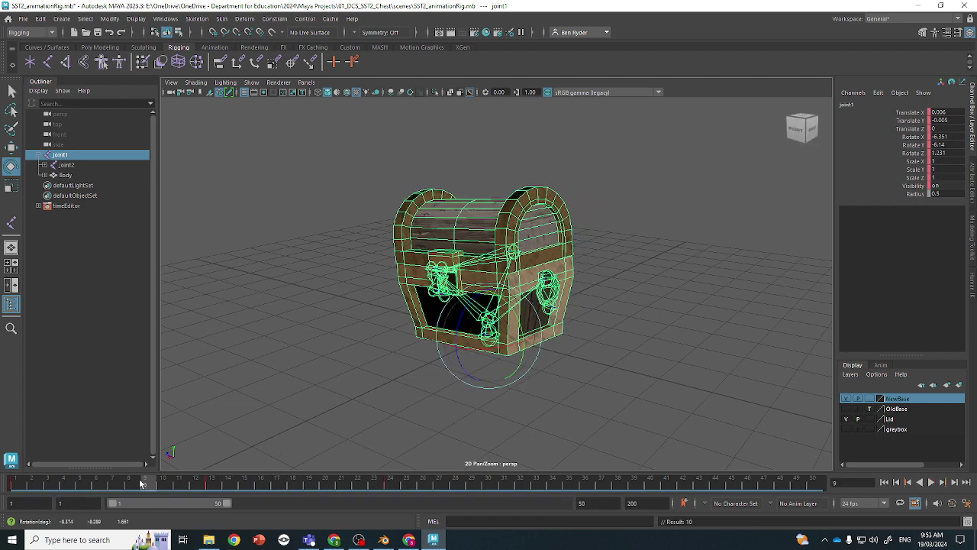
pyautogui.moveTo(477, 320); pyautogui.dragTo(513, 332)
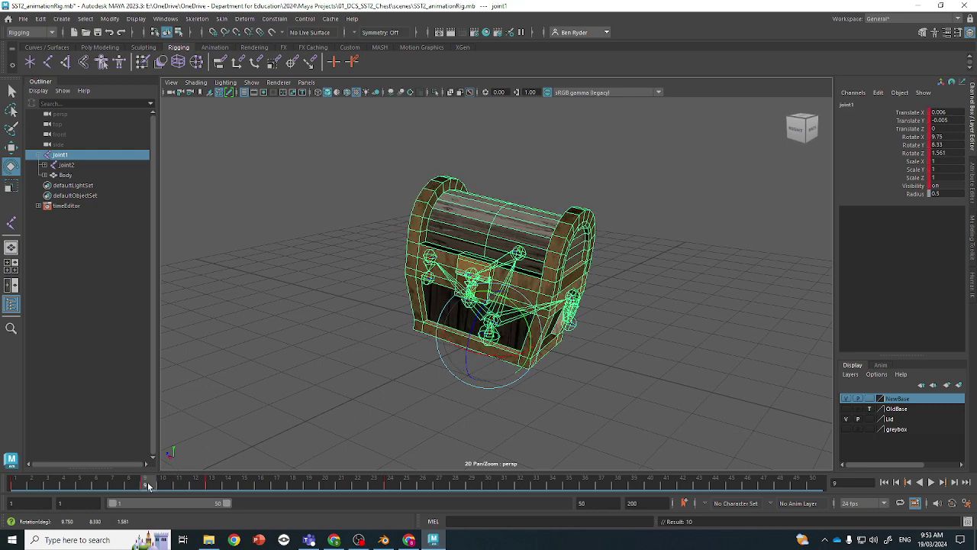
# At frame 5, rotate joint1 to about 4.5, 4.6, -4.4, key the pose and return to frame 1.
pyautogui.moveTo(149, 487); pyautogui.dragTo(83, 486)
pyautogui.moveTo(468, 315); pyautogui.dragTo(455, 326)
pyautogui.press('s')
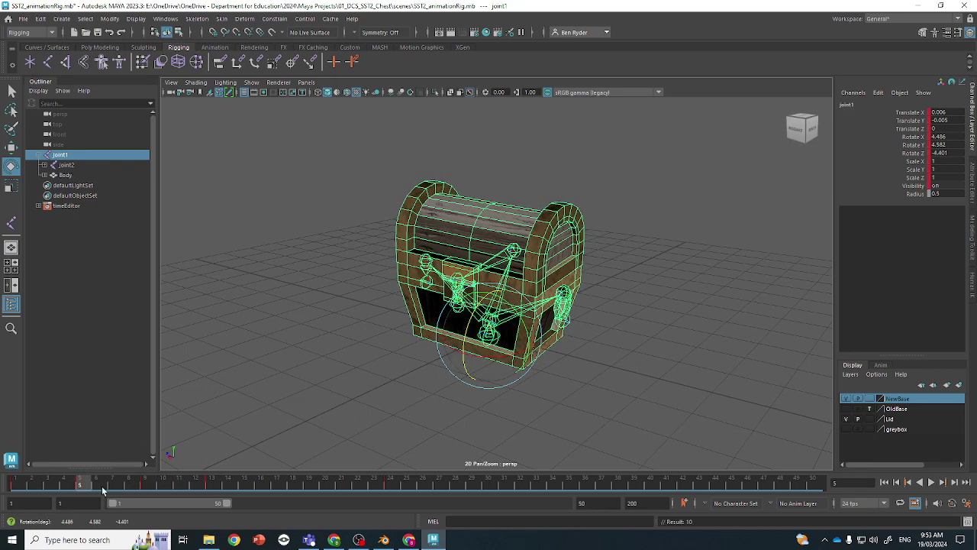
pyautogui.moveTo(103, 485); pyautogui.dragTo(17, 504)
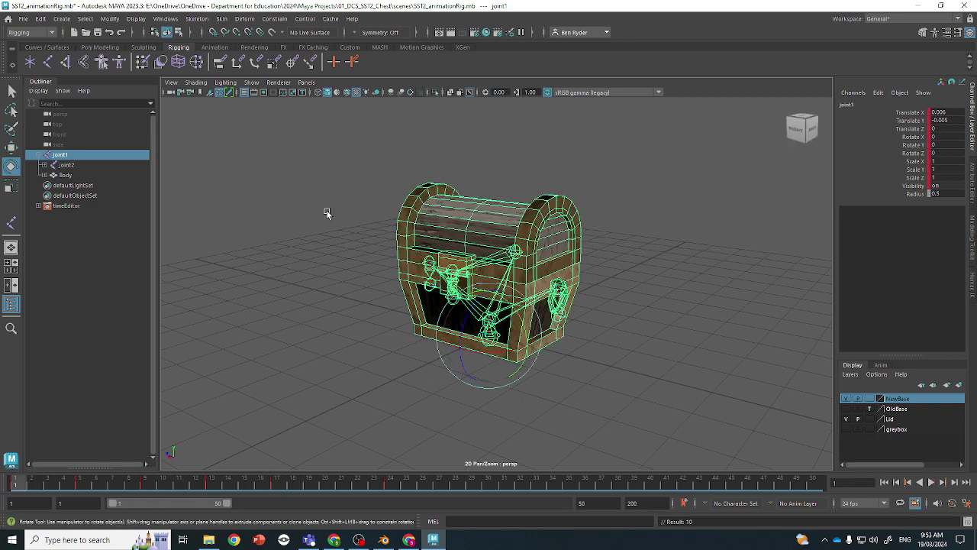
# Set the time slider's playback speed to 24 fps x 1, close the preferences and play the animation.
pyautogui.click(966, 503)
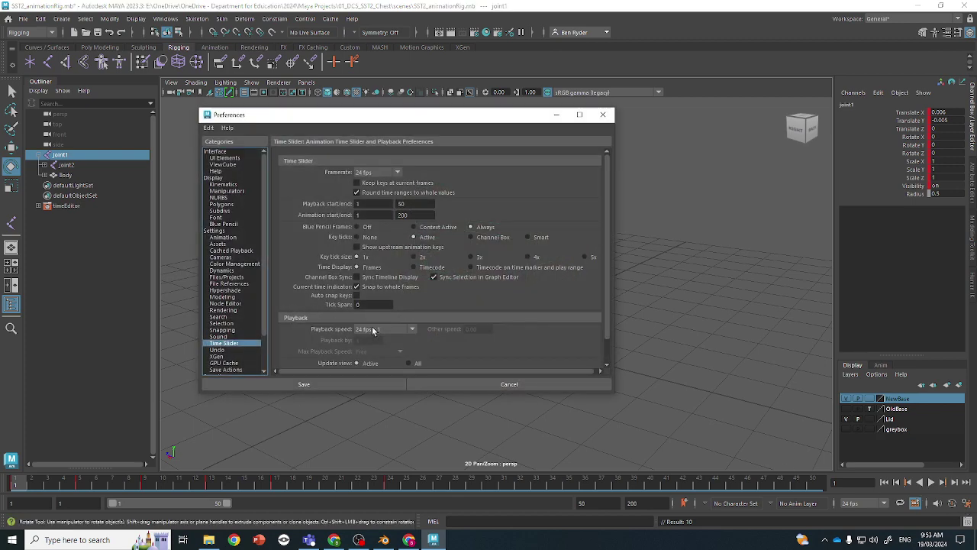
pyautogui.click(372, 330)
pyautogui.click(368, 350)
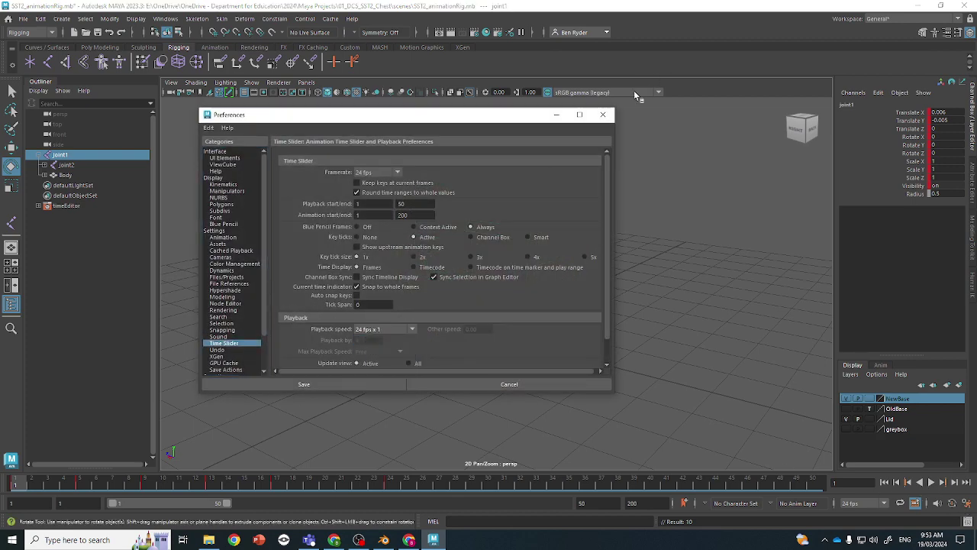
pyautogui.click(603, 114)
pyautogui.click(931, 482)
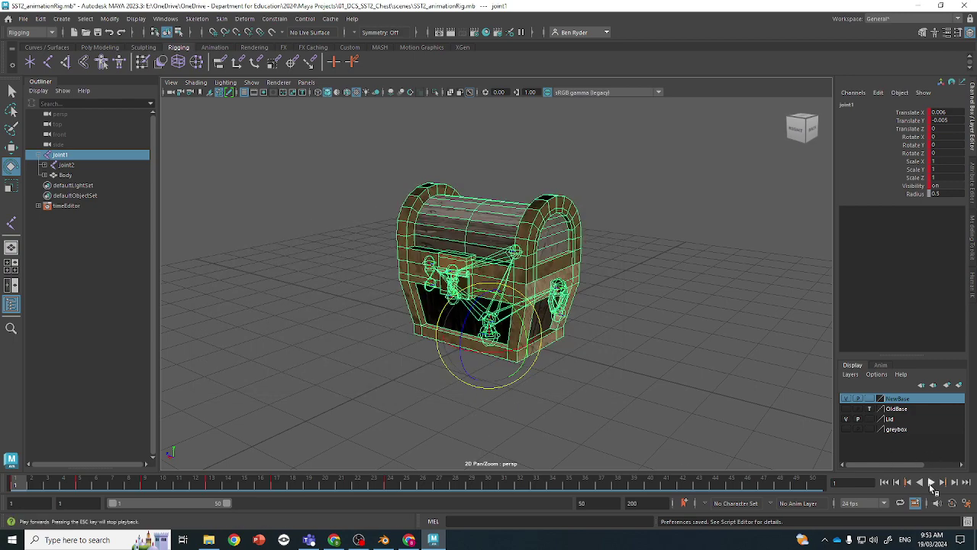